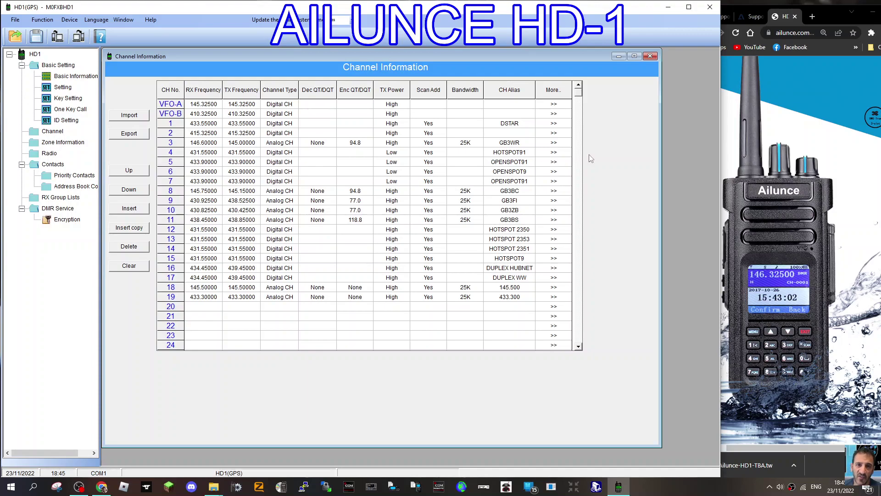
Check the Ailunce Support page's software section, then return to the HD1 product tab.
click(728, 21)
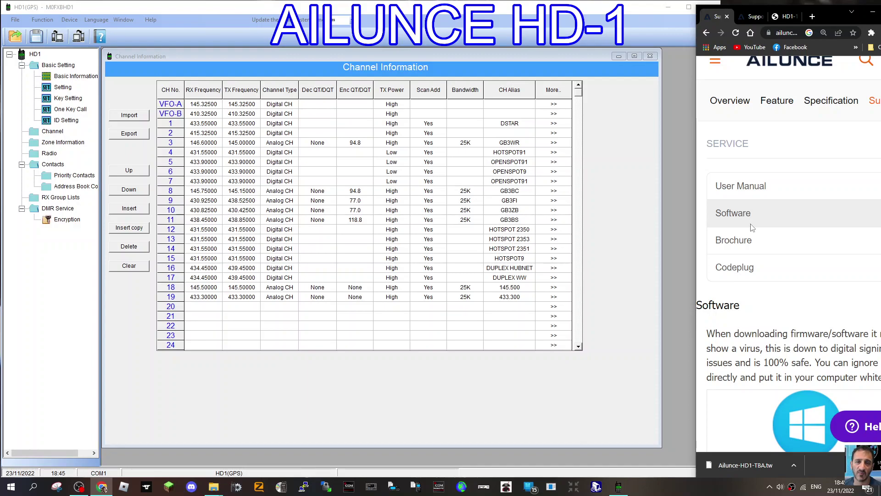
click(787, 18)
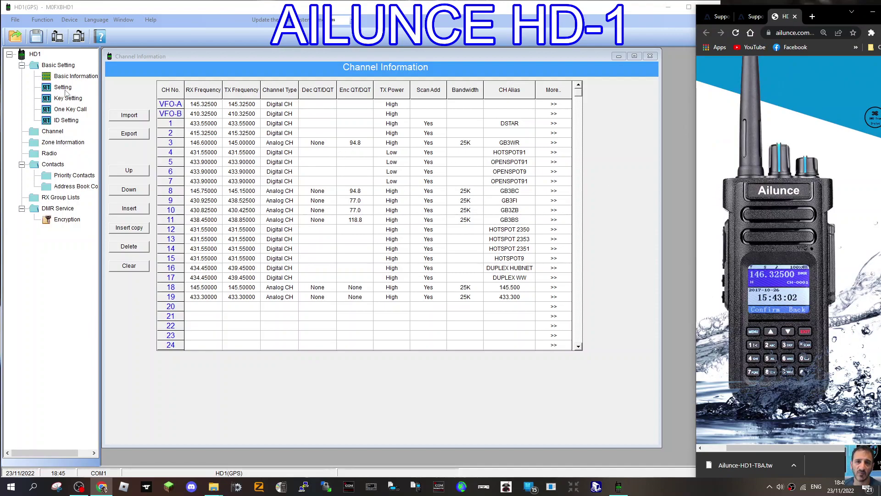
Bring the HD1 CPS editor forward and close the Channel Information table.
click(58, 69)
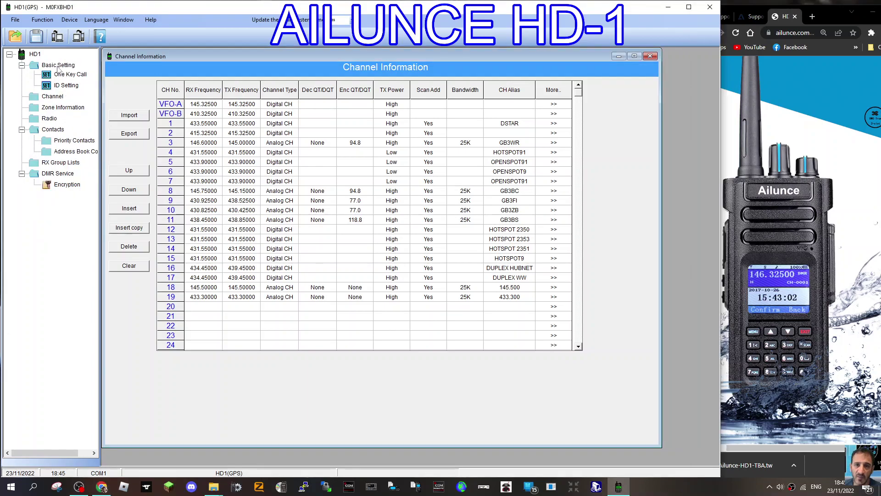
double_click(59, 69)
double_click(59, 69)
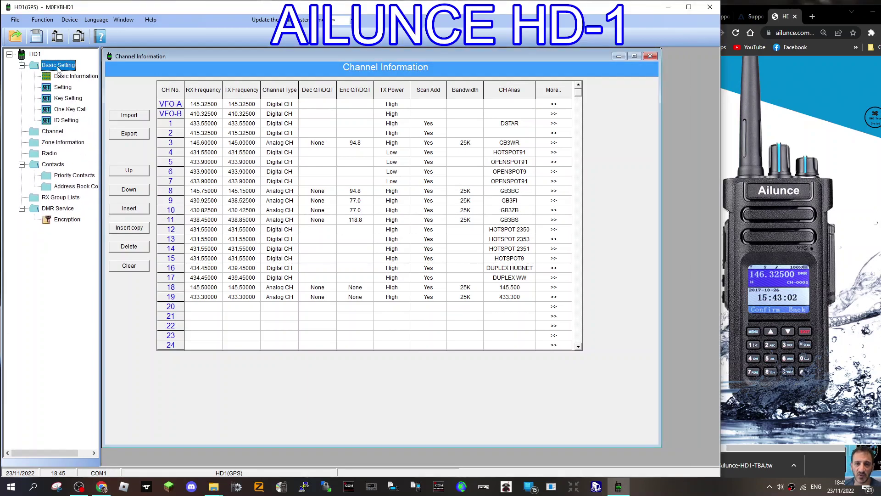
click(651, 56)
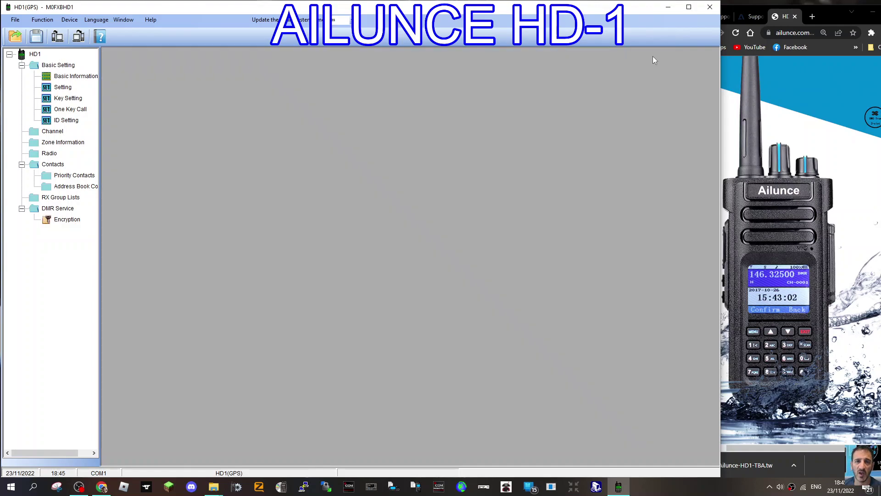
Glance at Basic Information, close it, and open the Setting window.
double_click(76, 78)
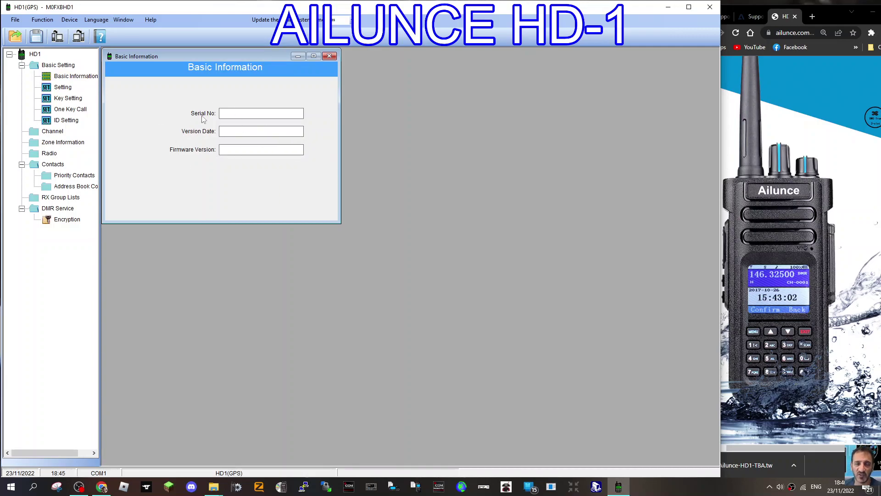
click(330, 55)
double_click(64, 88)
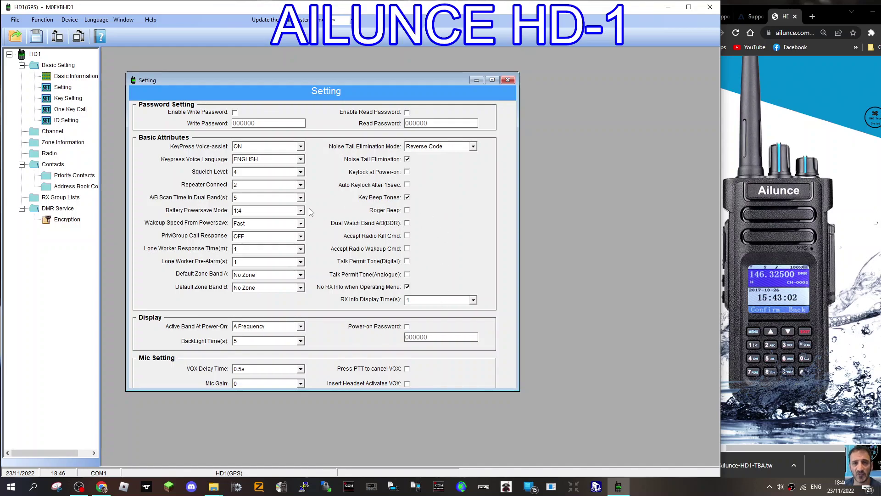
Set Side Key 1 long press to High/Mid/Low Power Switch and Side Key 2 long press to Promiscuous.
double_click(68, 98)
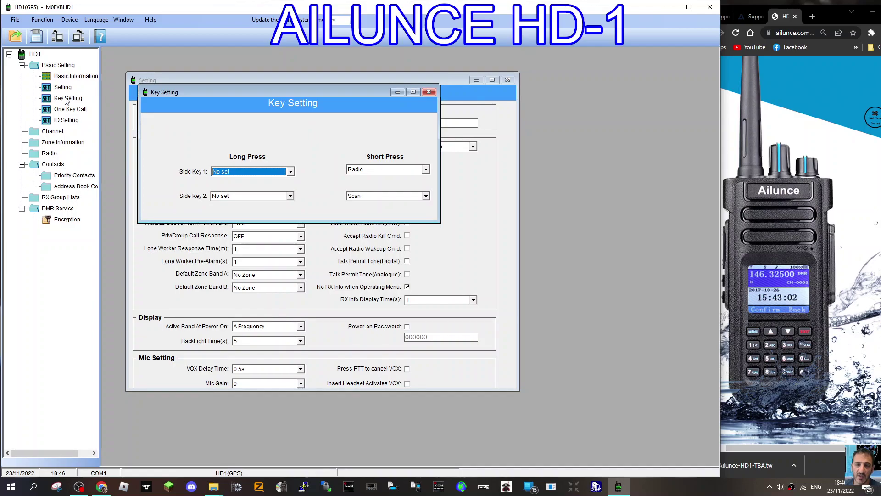
click(291, 171)
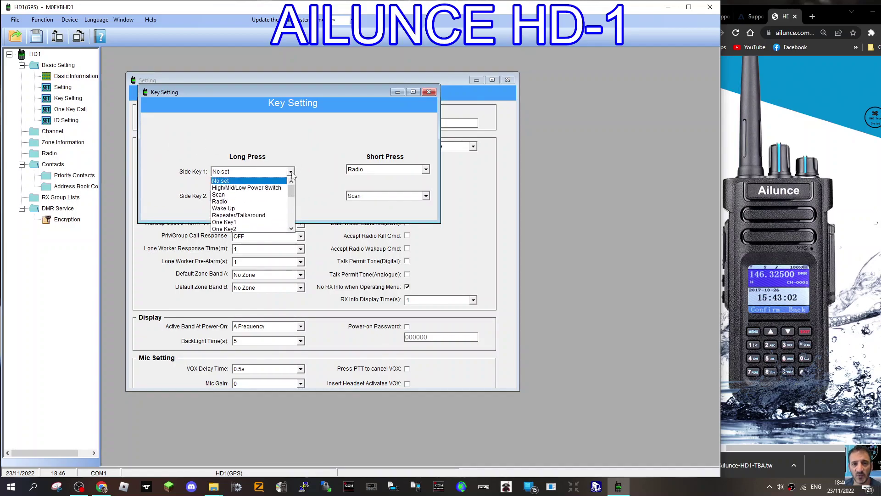
click(281, 188)
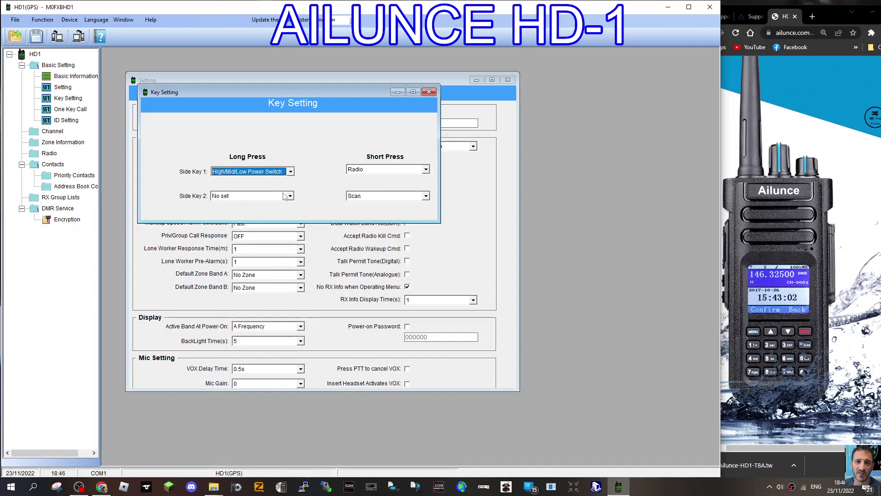
click(291, 196)
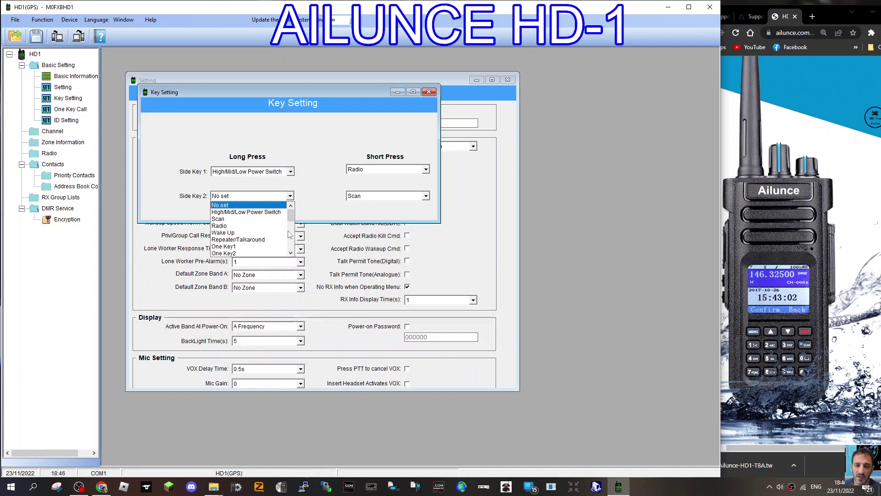
drag(291, 221, 291, 247)
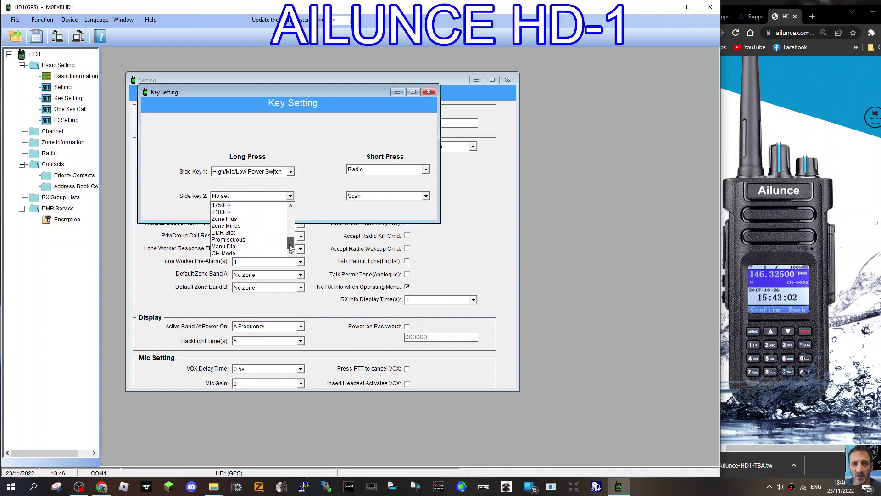
click(229, 239)
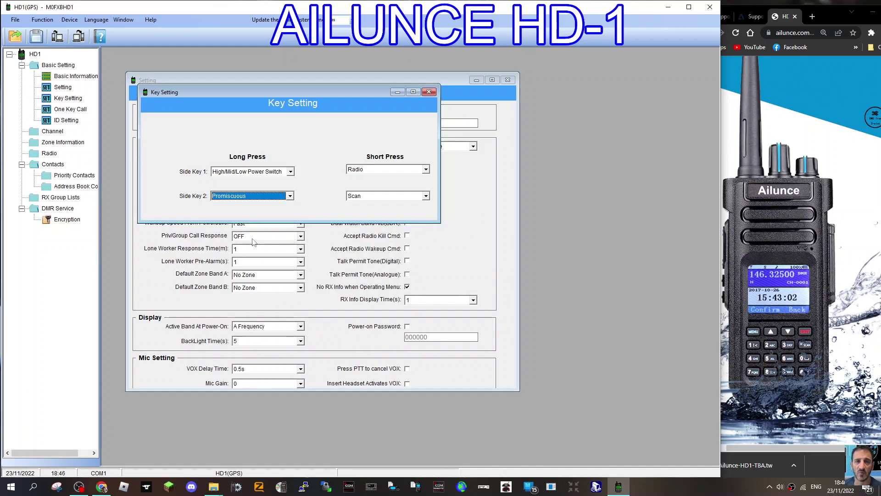
Set Side Key 1 short press to Zone Plus and Side Key 2 short press to Zone Minus.
click(426, 170)
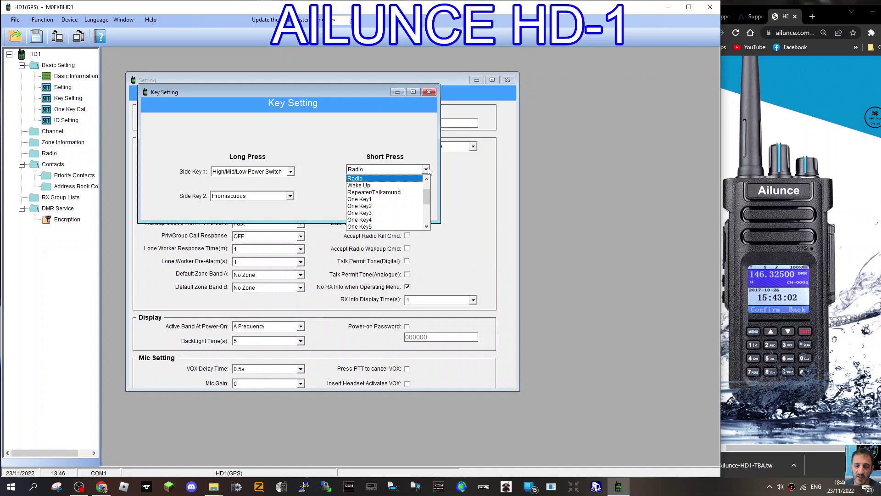
scroll(426, 201, down, 2)
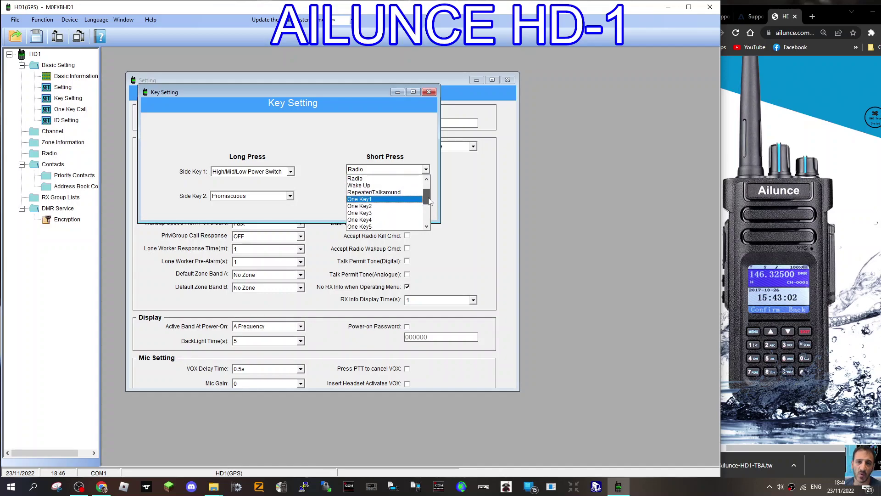
scroll(429, 202, up, 2)
drag(431, 202, 433, 219)
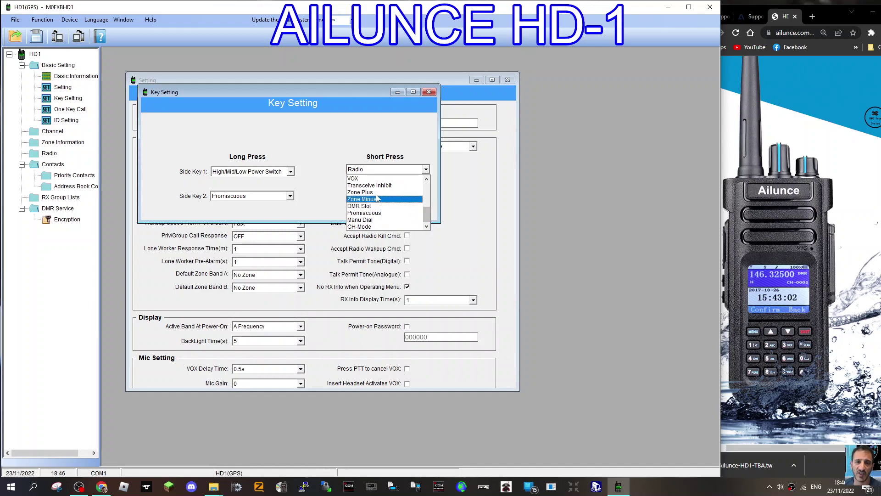
click(419, 192)
click(426, 196)
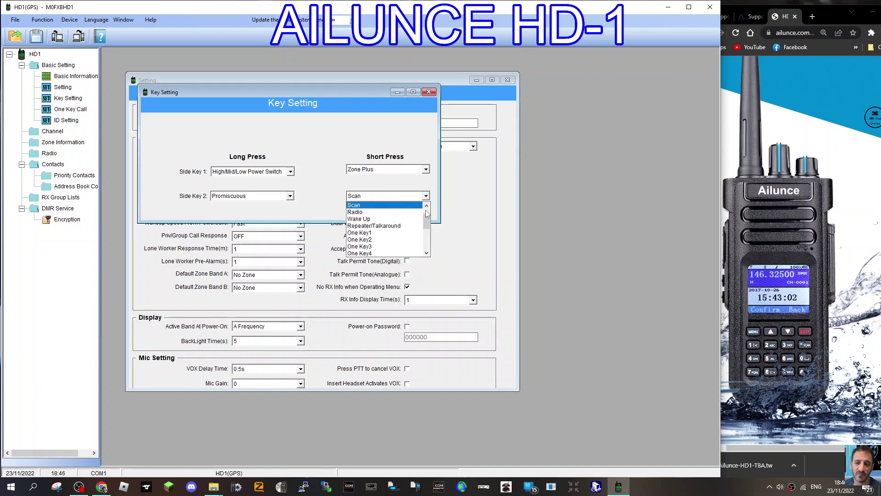
drag(427, 214, 427, 236)
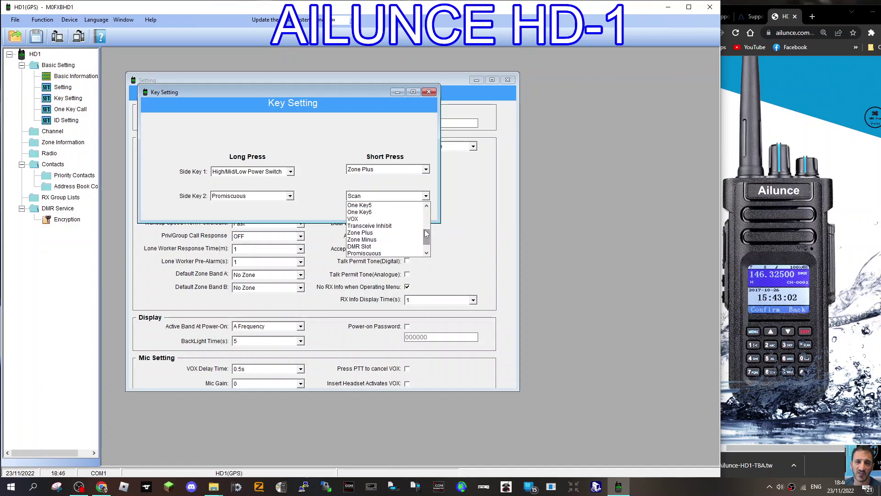
click(384, 240)
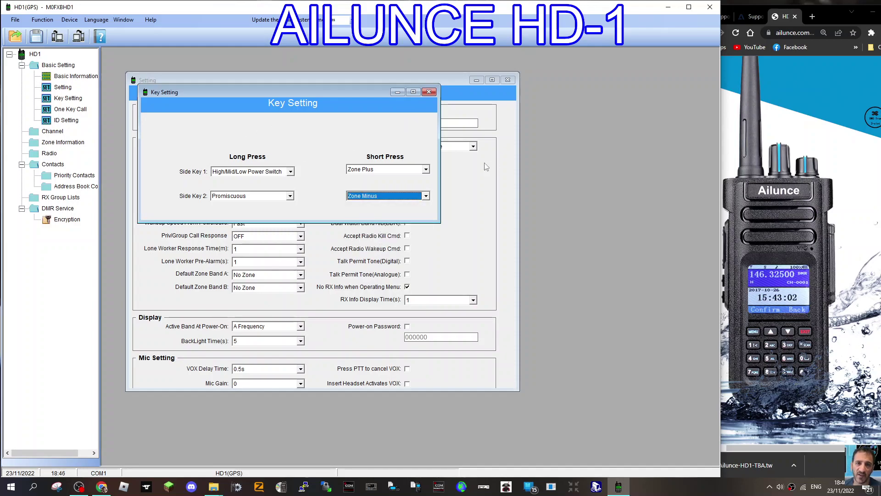
click(429, 92)
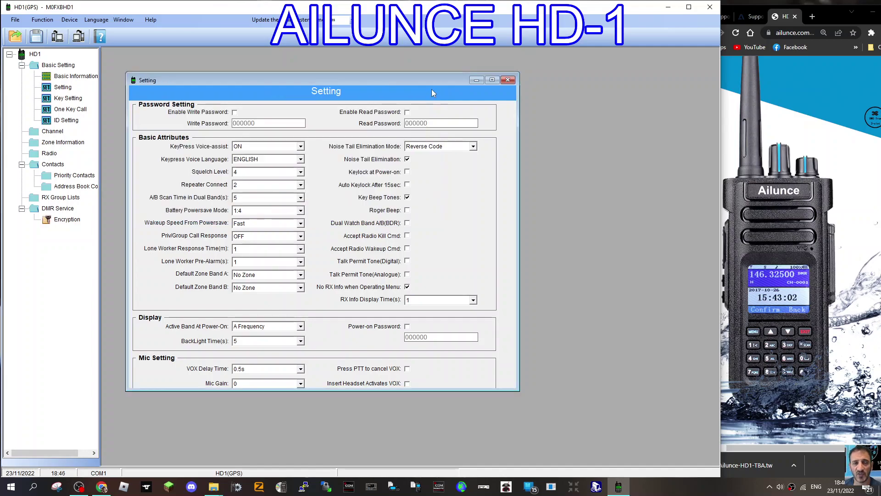
double_click(70, 111)
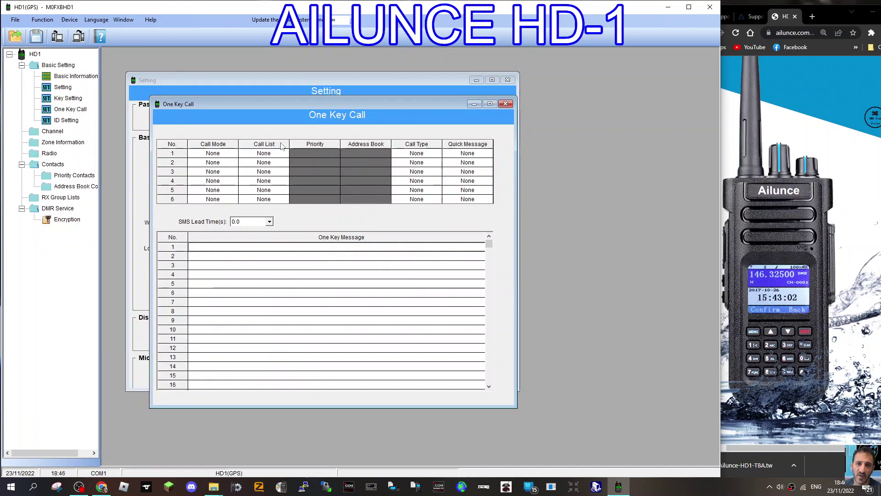
click(505, 104)
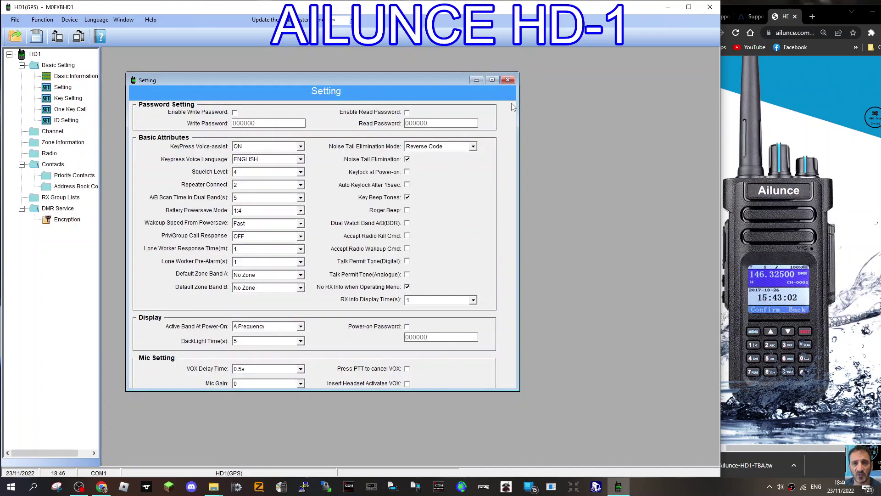
Enter the owner's DMR ID and callsign in row 1 of the ID Setting table.
double_click(63, 122)
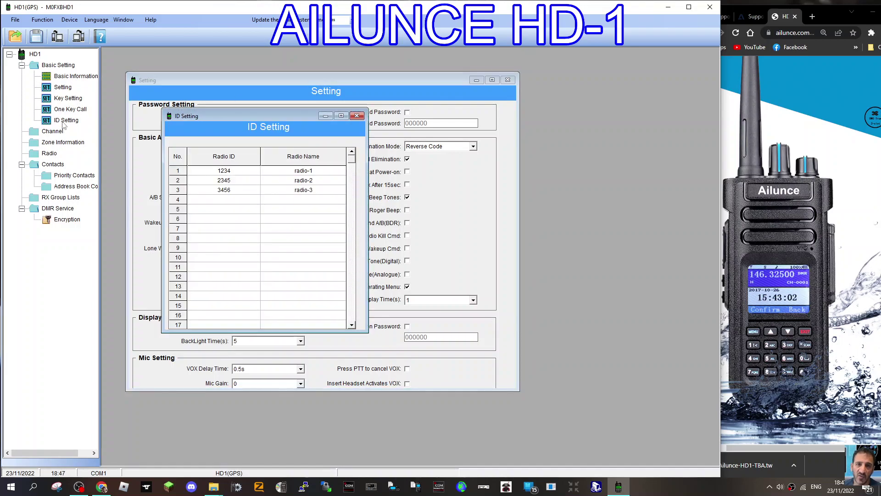
double_click(224, 172)
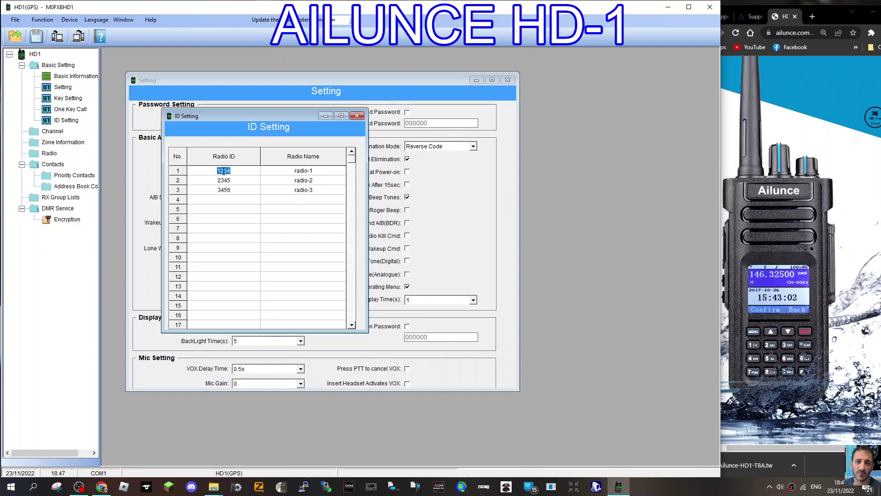
text(2341437)
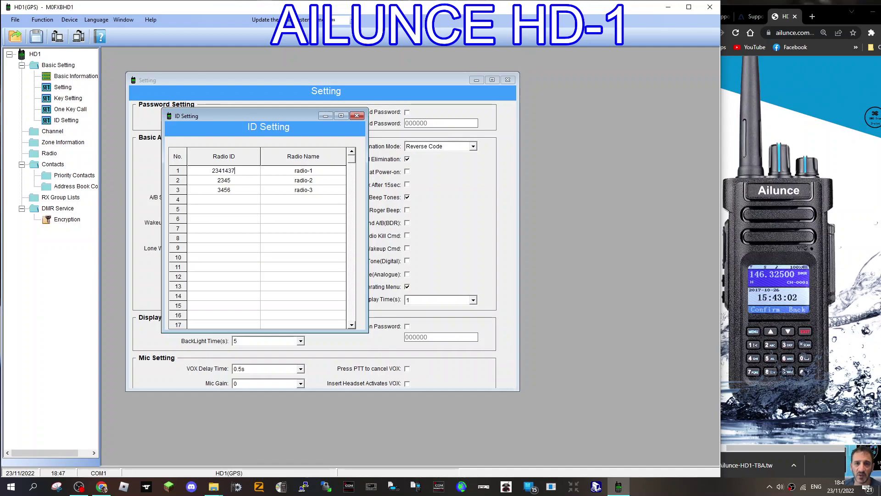
double_click(278, 171)
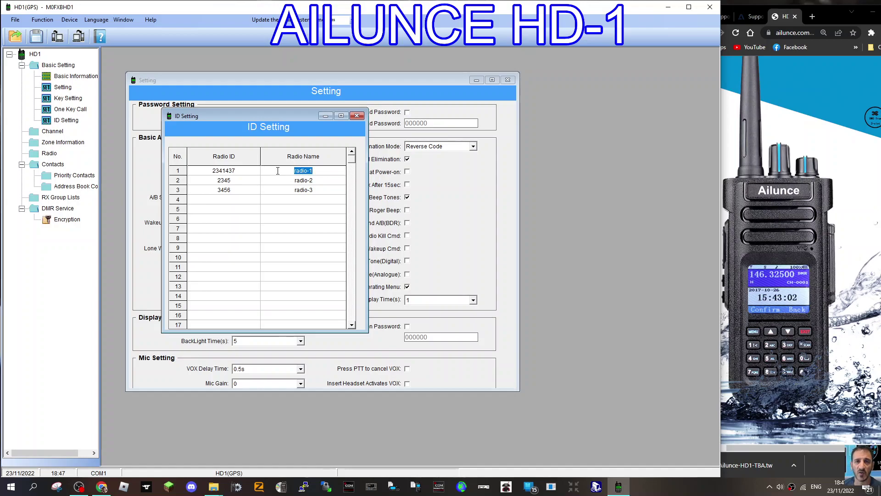
text(M0FXB)
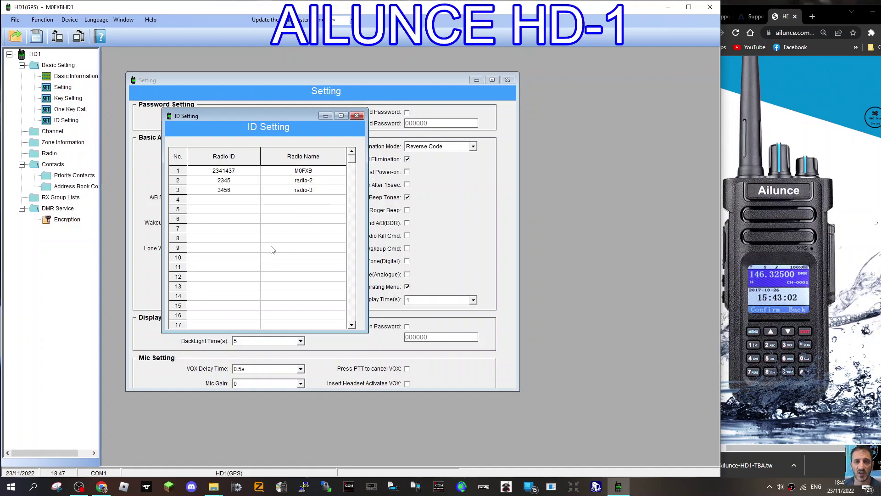
click(356, 116)
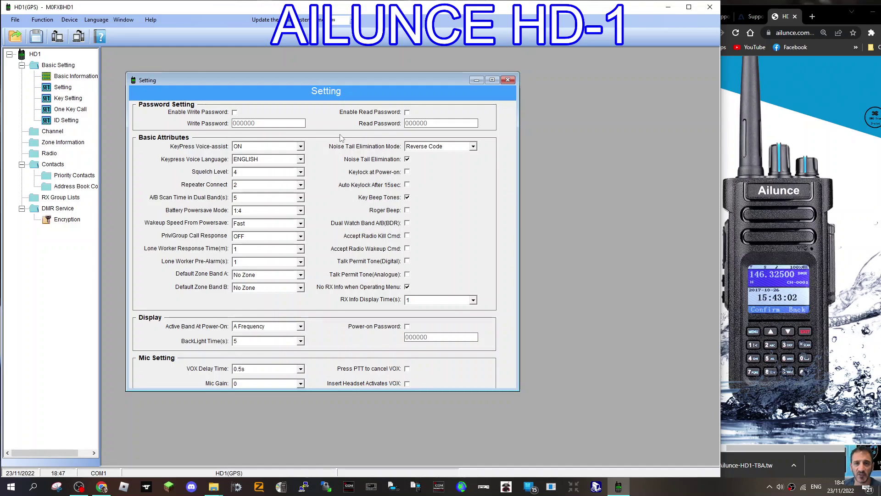
Close the general settings, open the channel table, and move and widen its window.
click(508, 80)
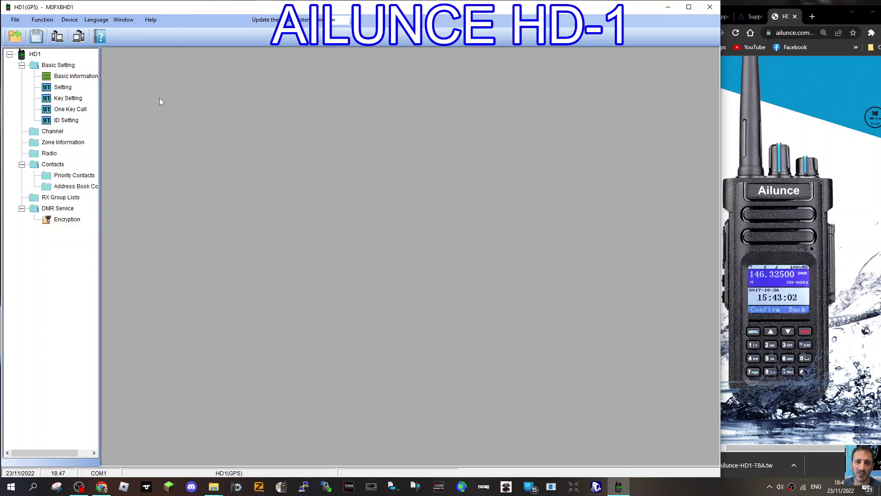
double_click(54, 132)
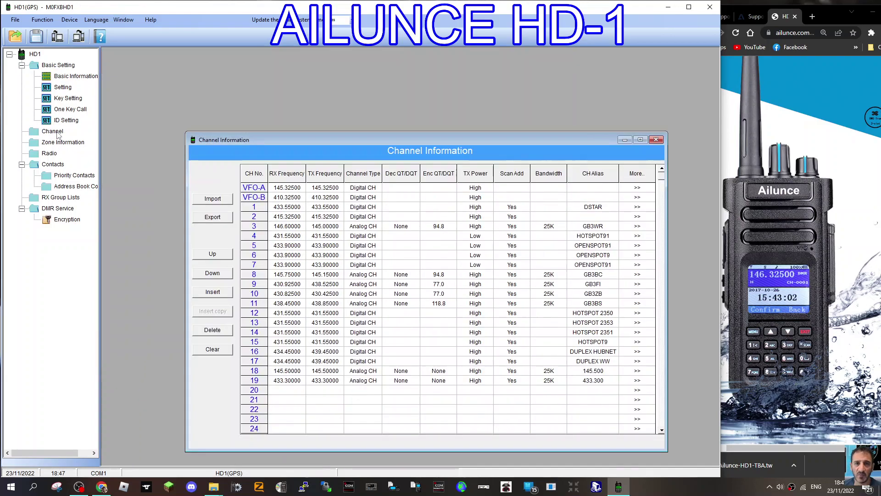
drag(436, 140, 351, 52)
drag(570, 183, 622, 189)
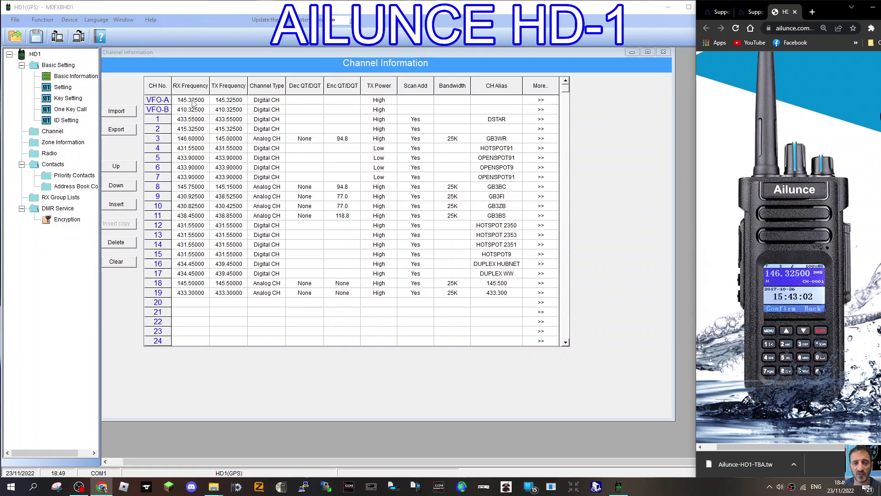
Set VFO-A RX/TX to 145.500 and VFO-B RX/TX to 433.300.
click(193, 101)
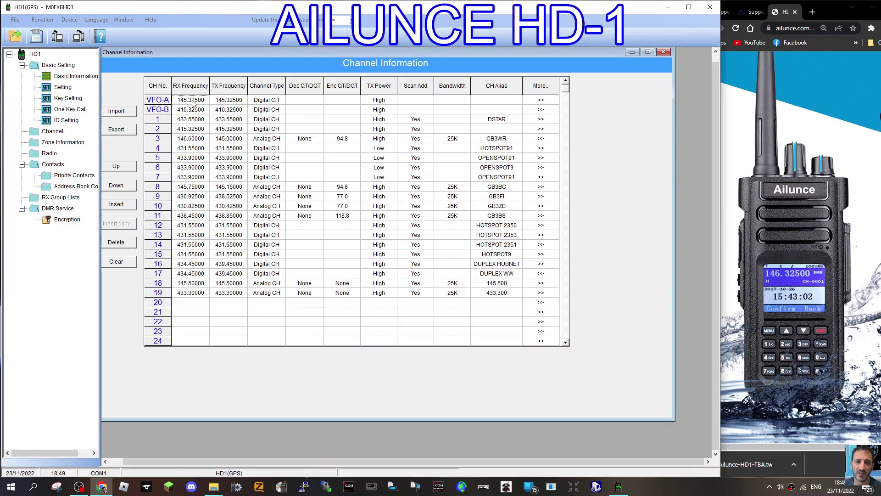
text(145.500)
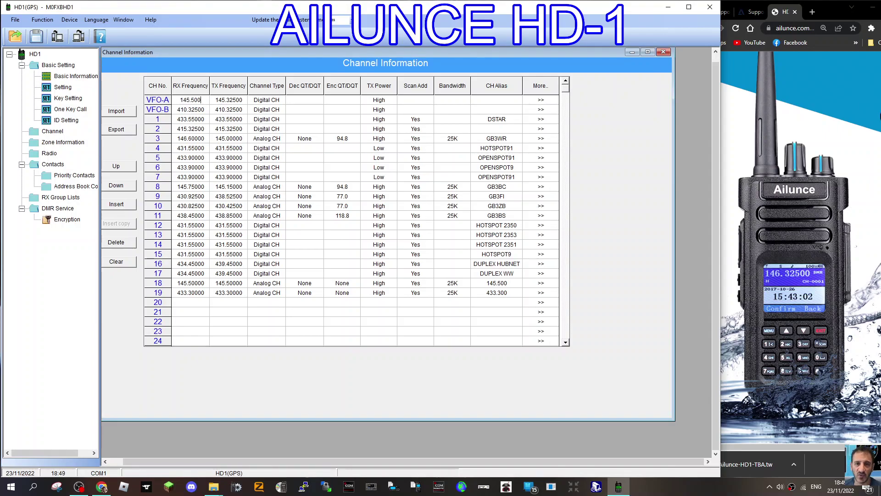
click(233, 101)
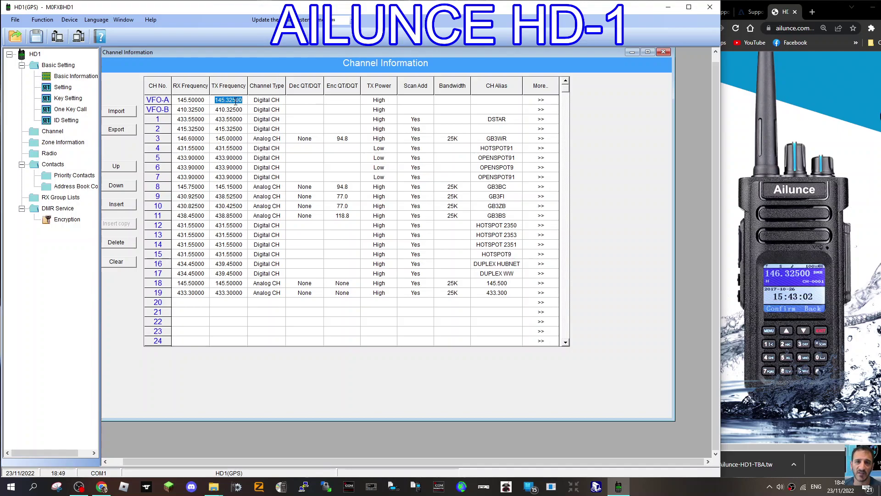
text(145.)
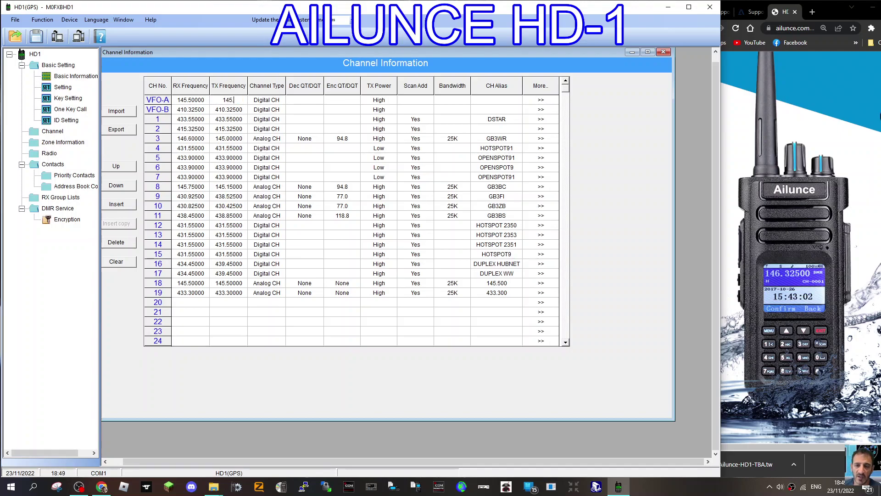
text(500)
click(196, 110)
text(433)
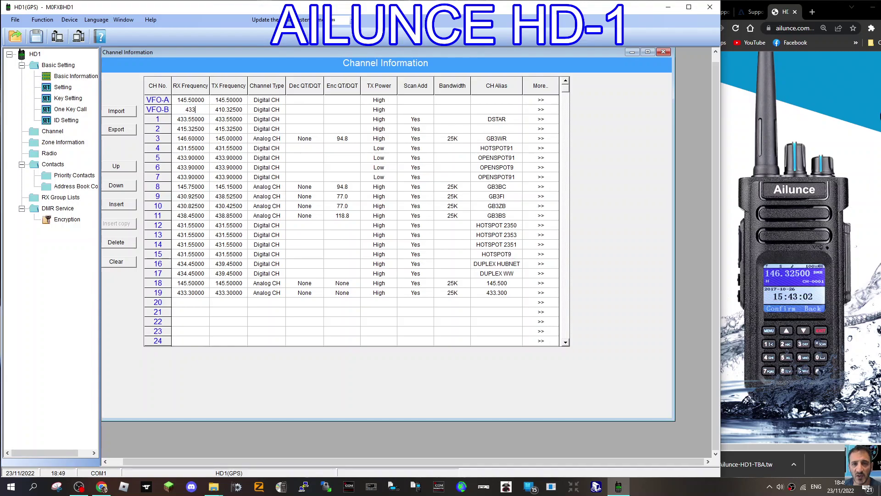
text(.30)
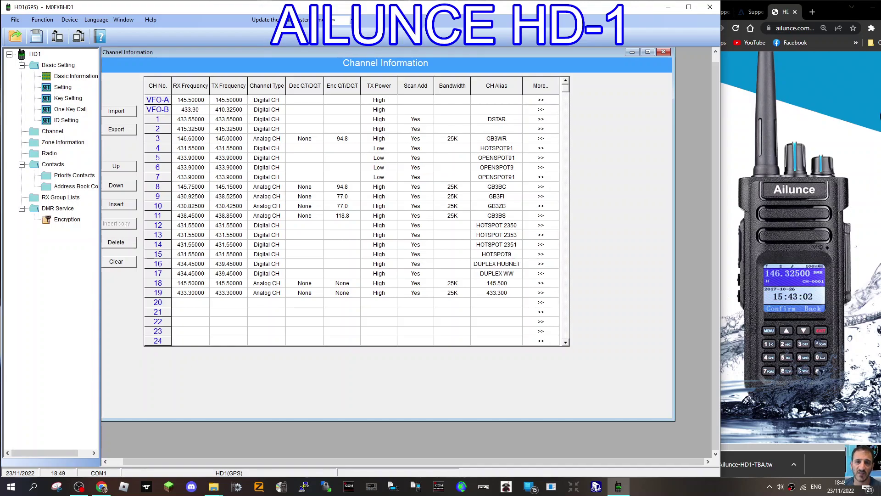
click(232, 109)
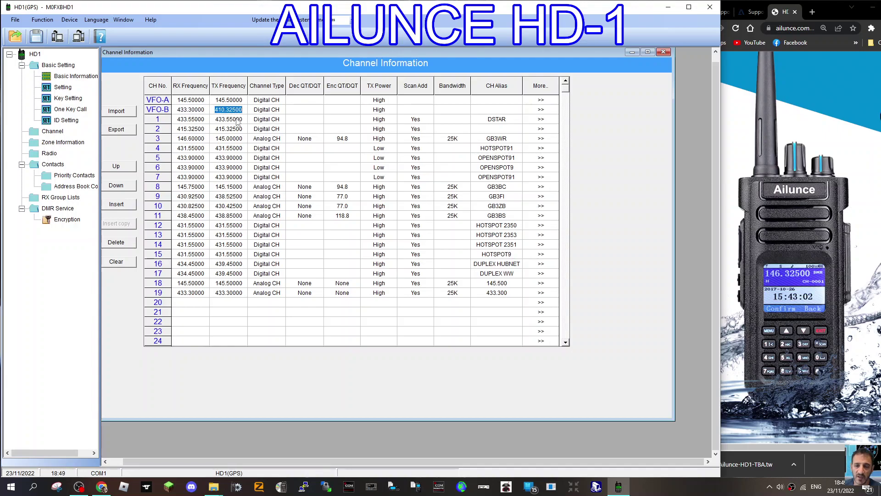
text(433.300)
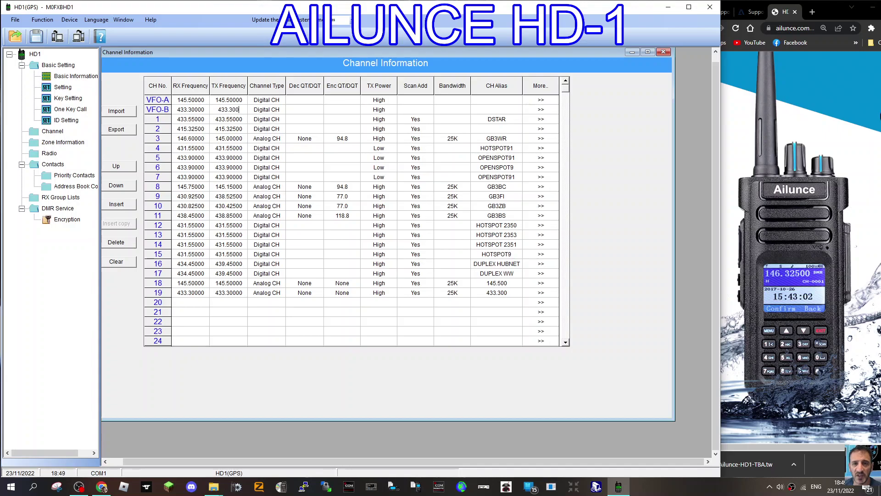
click(241, 119)
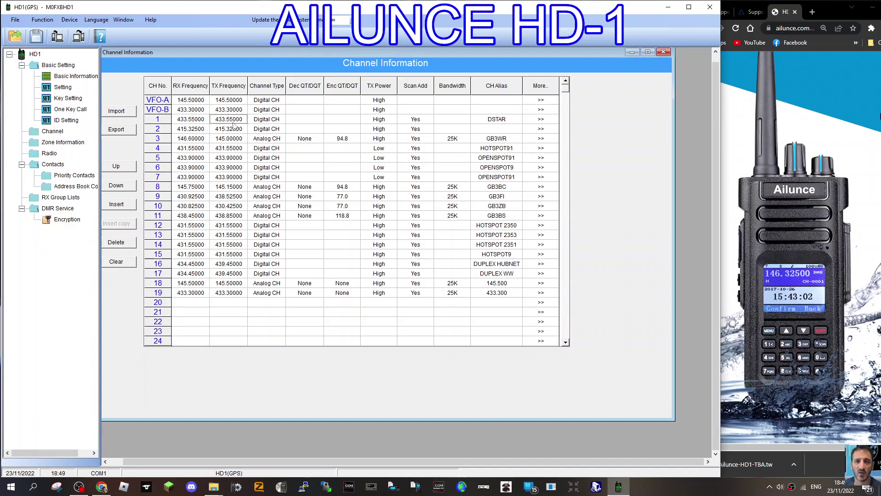
click(305, 129)
Set channel 1's TX power to Low and change its alias from DSTAR to HOTSPOT2.
click(195, 119)
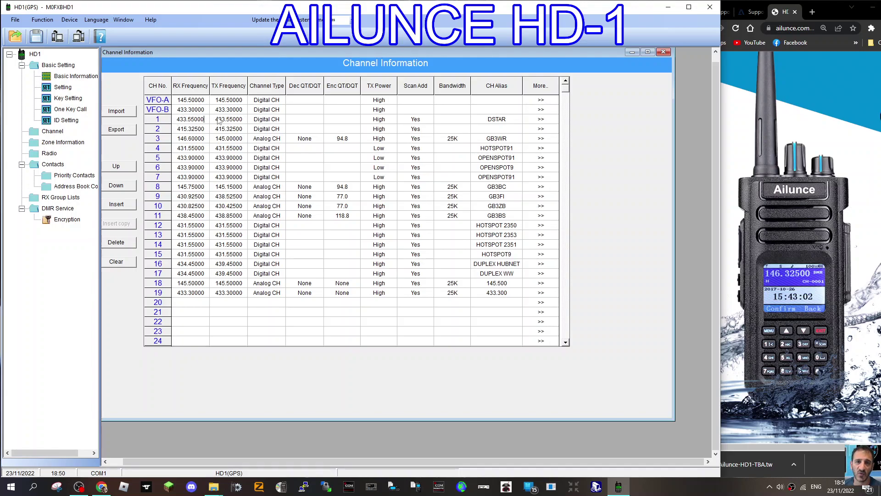
click(279, 123)
click(281, 121)
click(280, 123)
click(393, 122)
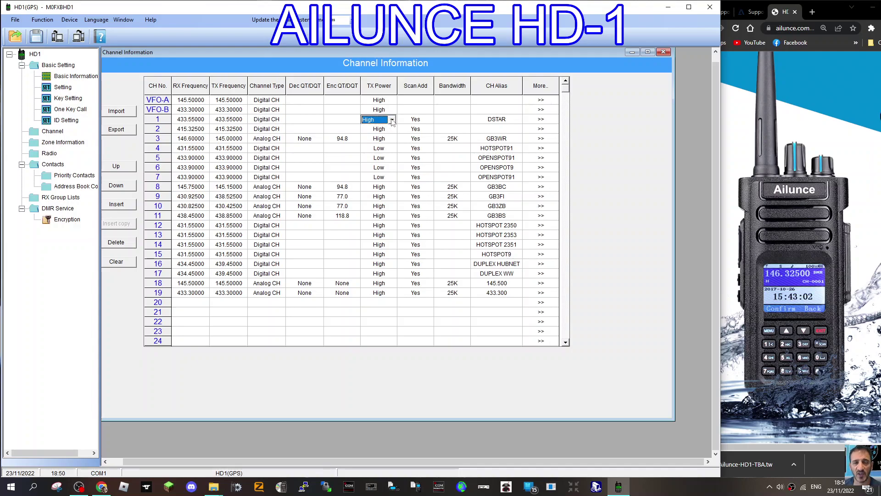
click(392, 122)
click(379, 142)
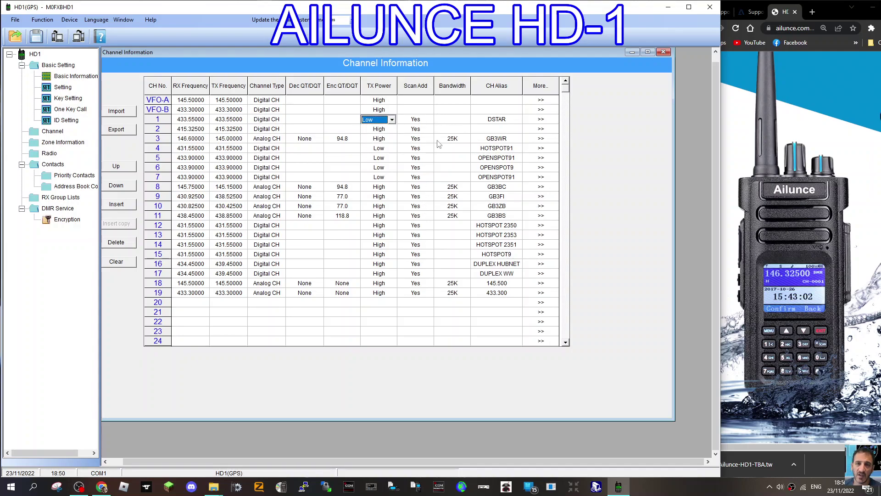
click(450, 120)
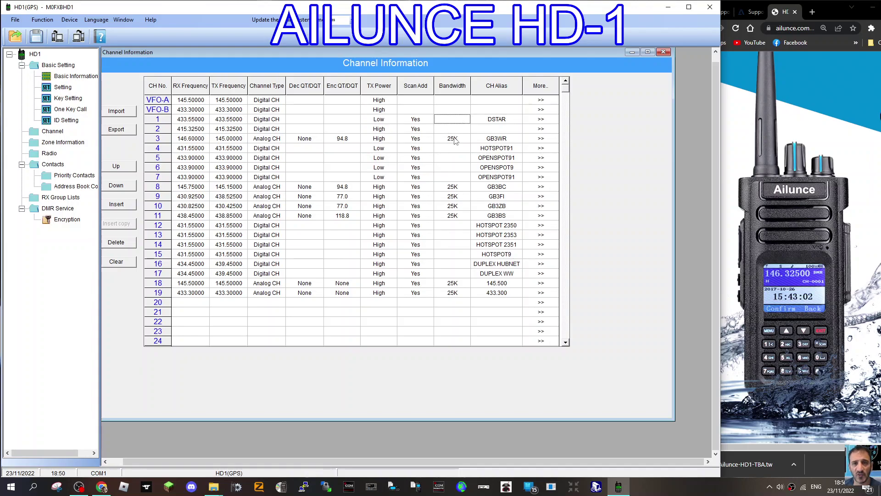
double_click(511, 119)
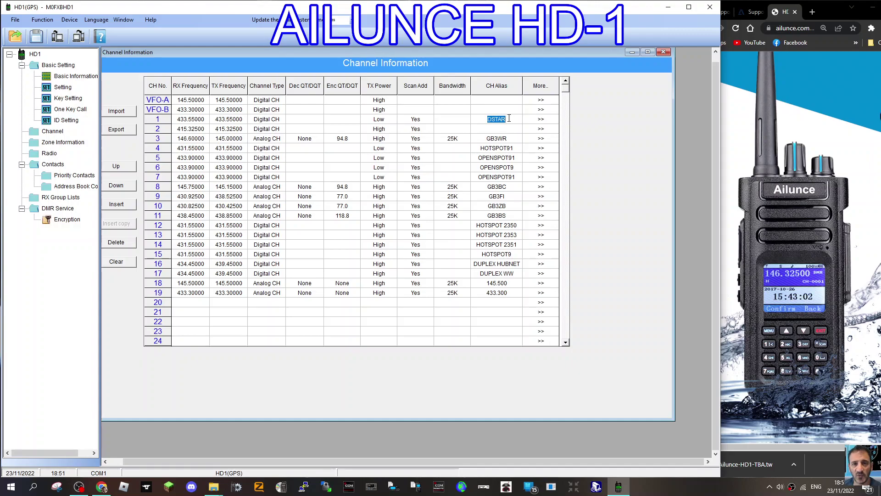
text(HOTSPOT2)
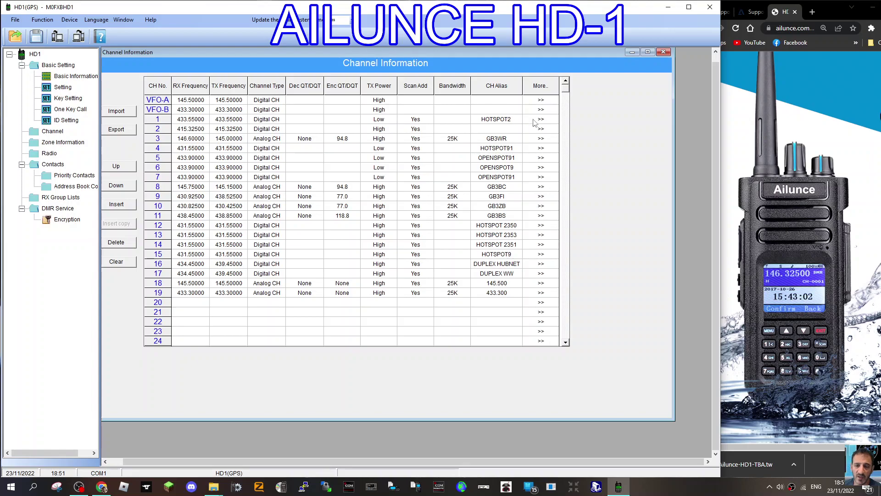
Open channel 1's detailed settings and delete the trailing 2 from the HOTSPOT2 alias.
click(543, 121)
click(542, 120)
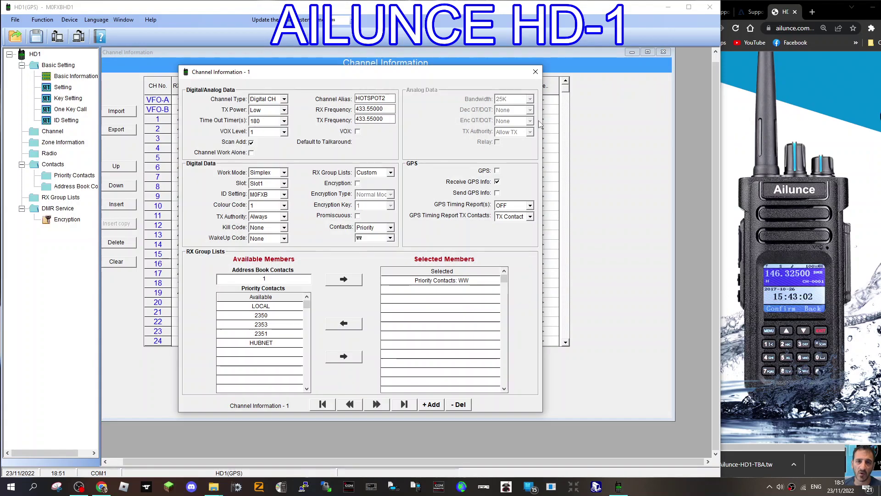
drag(444, 76, 496, 66)
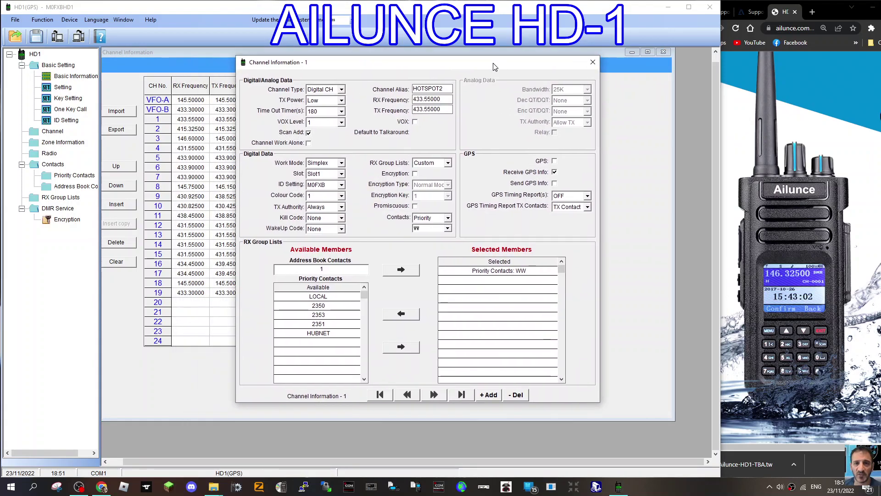
double_click(444, 90)
click(444, 90)
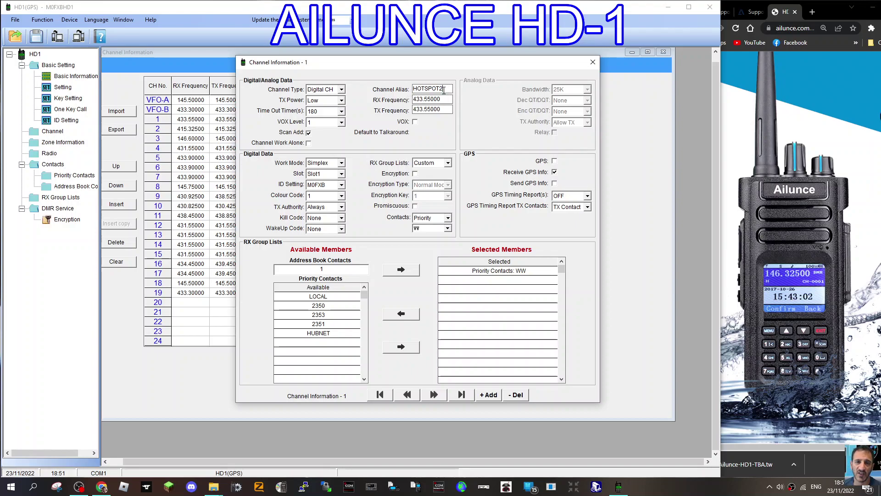
key(BackSpace)
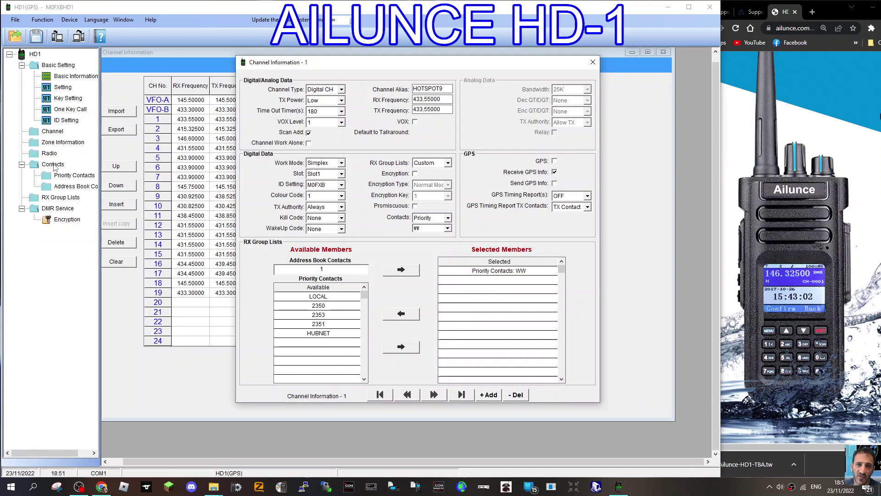
Close channel 1's details and open the Priority Contacts list.
click(593, 63)
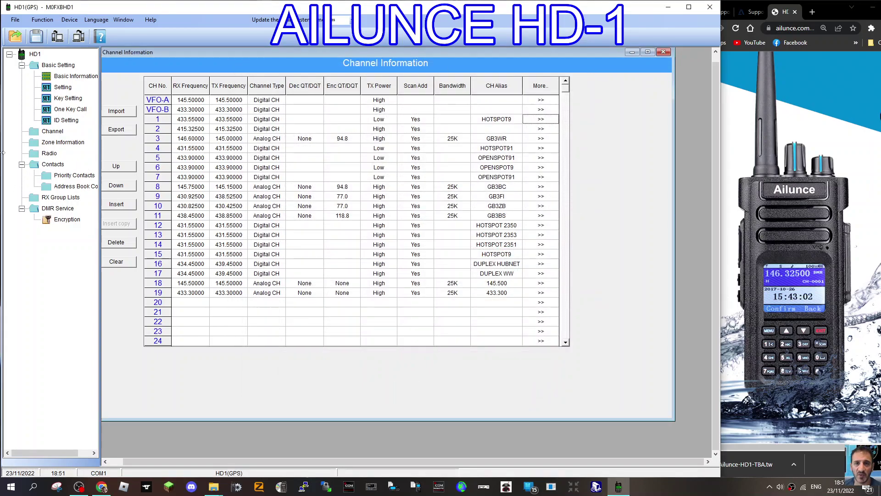
click(58, 165)
double_click(59, 165)
double_click(59, 165)
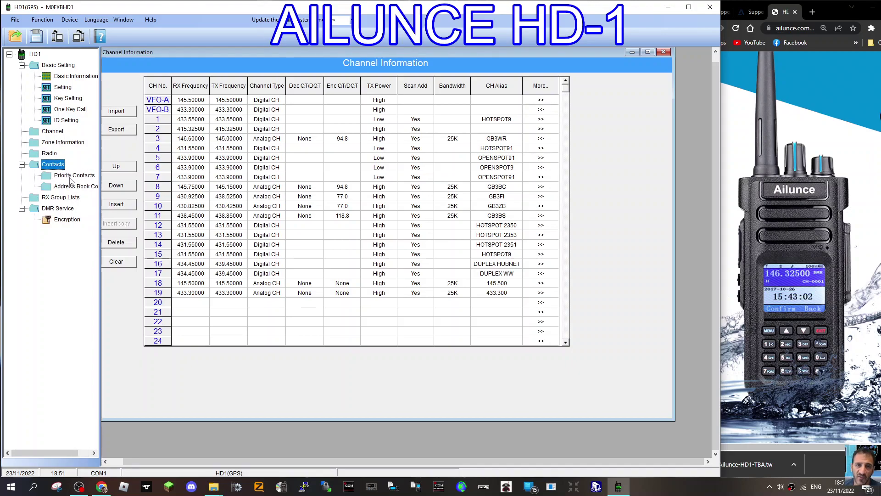
double_click(71, 176)
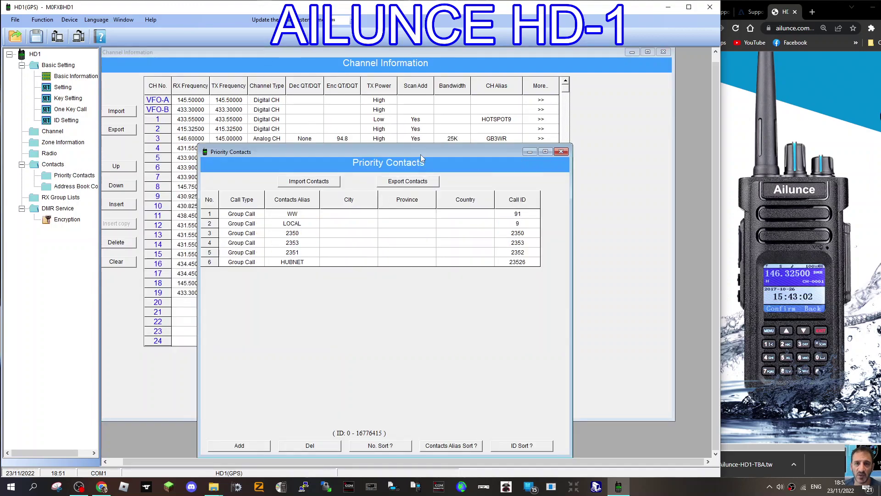
drag(420, 154, 378, 99)
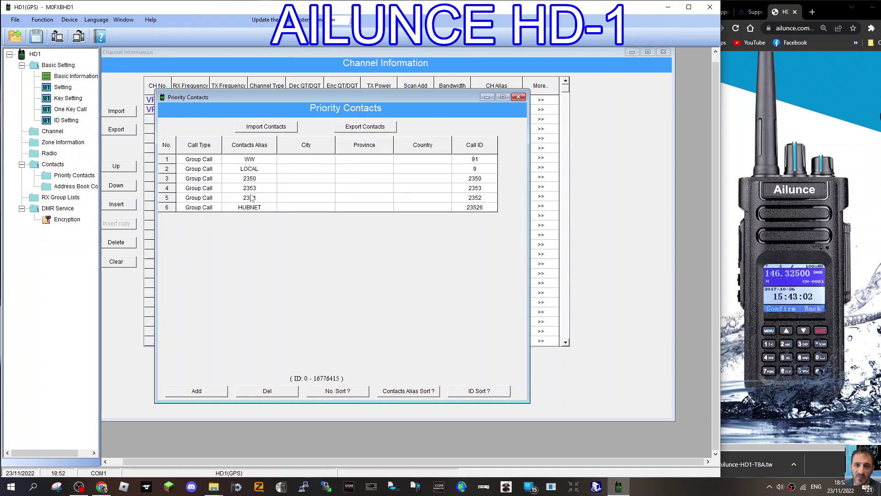
Add priority contact 7 as a Group Call with alias 80 and call ID 80.
click(212, 391)
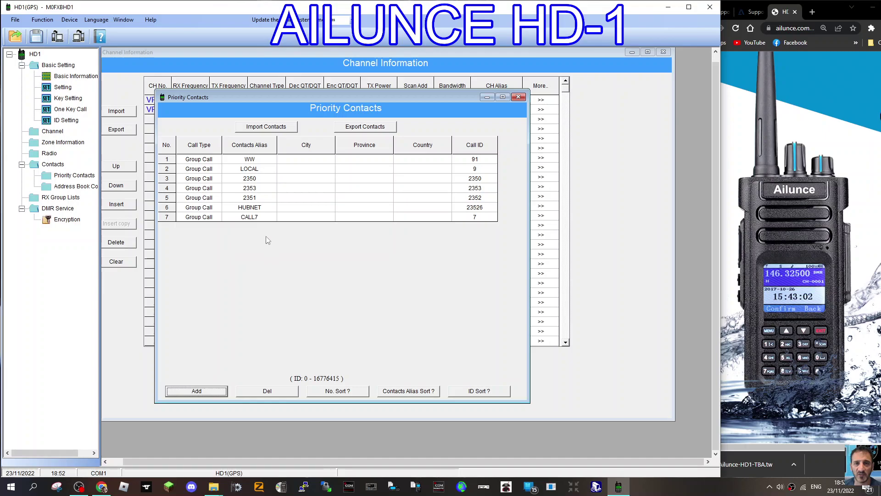
click(217, 219)
click(217, 218)
click(216, 218)
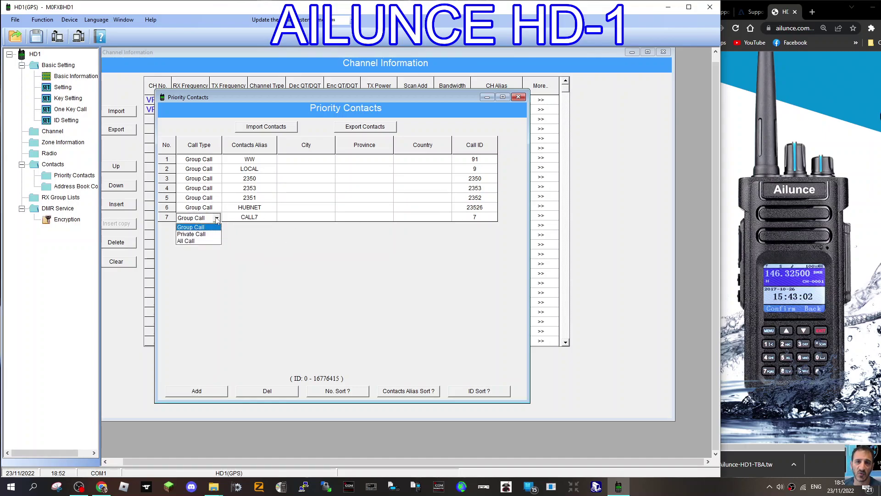
click(217, 219)
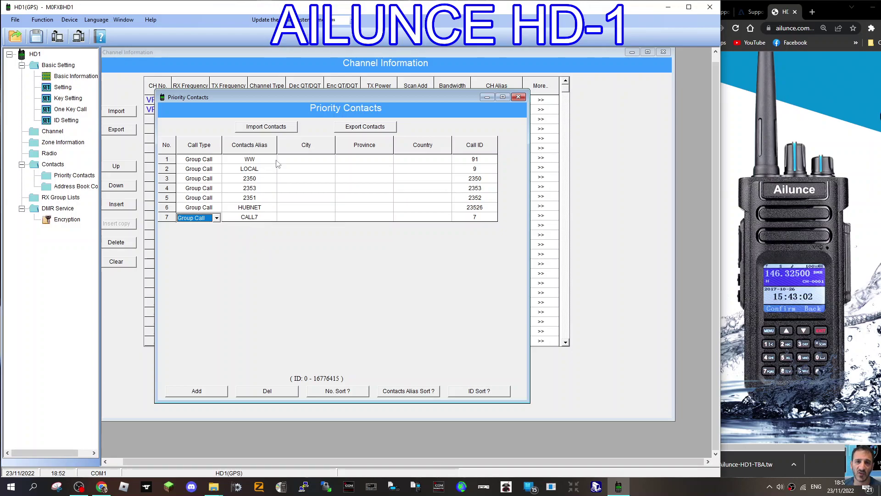
click(250, 219)
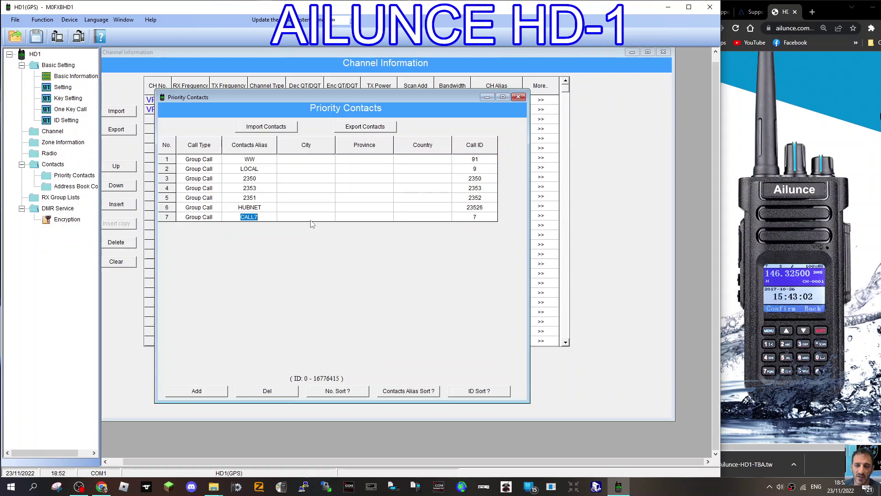
text(80)
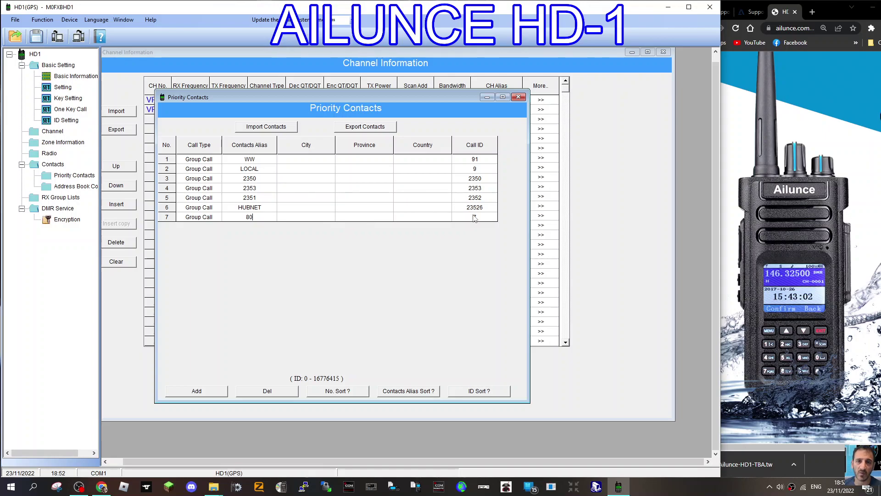
double_click(475, 215)
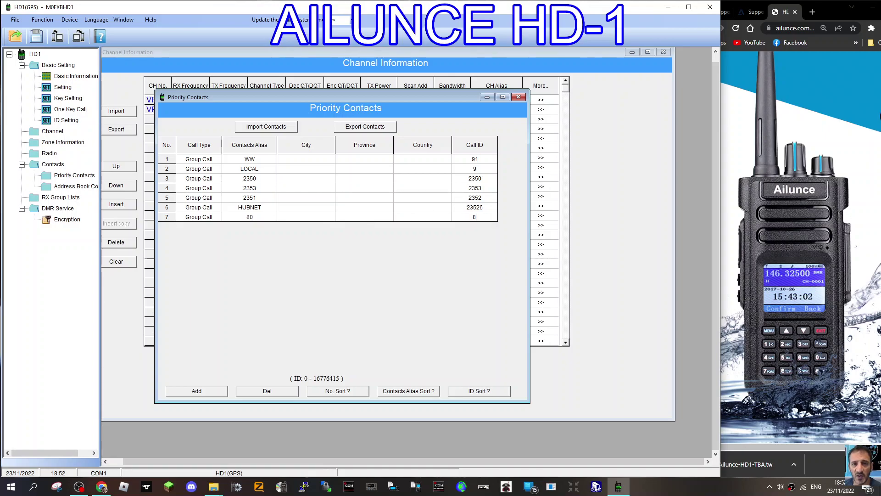
text(80)
key(Return)
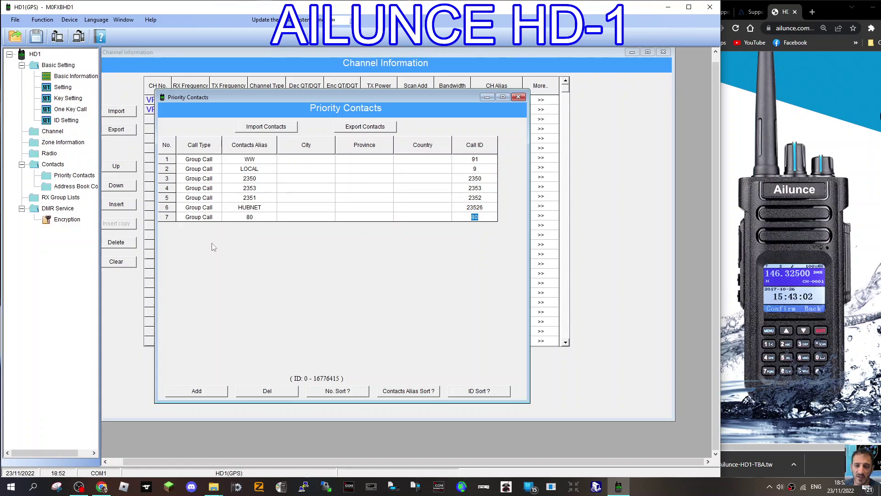
click(518, 97)
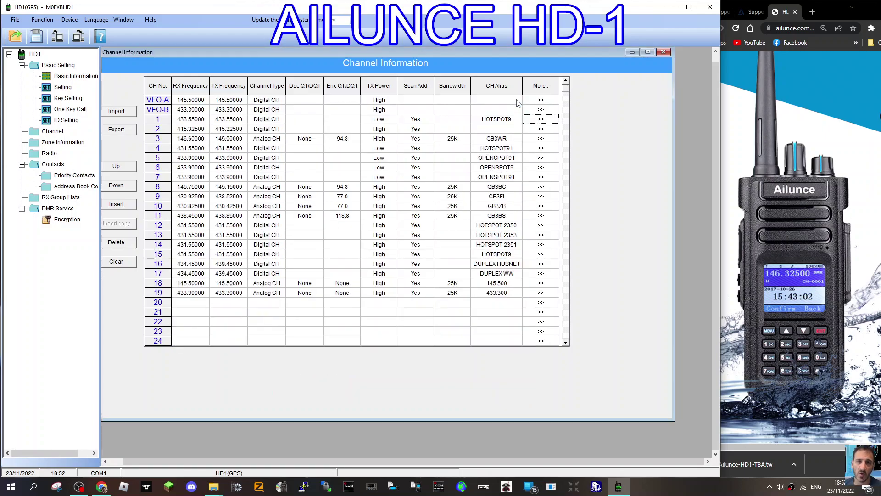
In channel 1's Channel Information, choose priority contact 80.
click(542, 120)
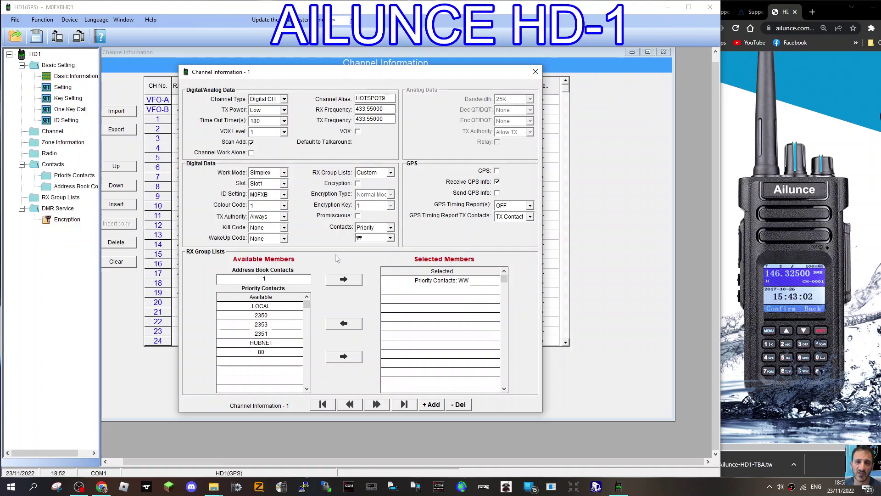
double_click(391, 228)
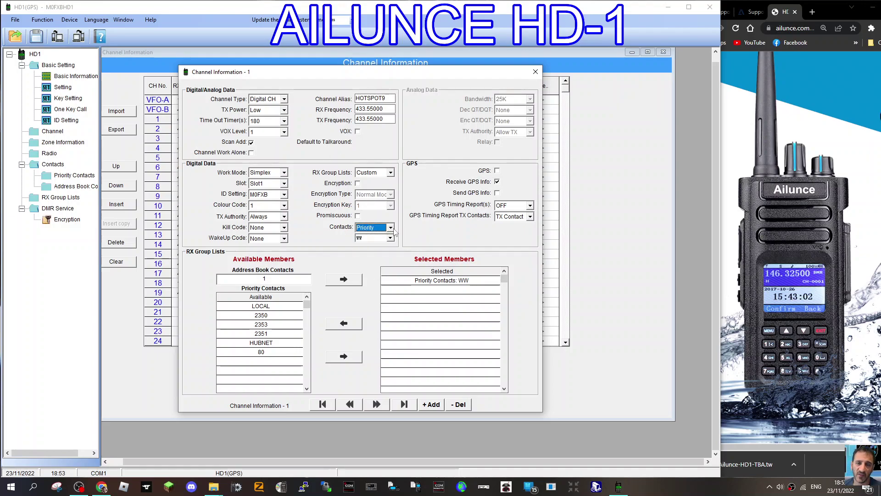
click(391, 228)
click(390, 239)
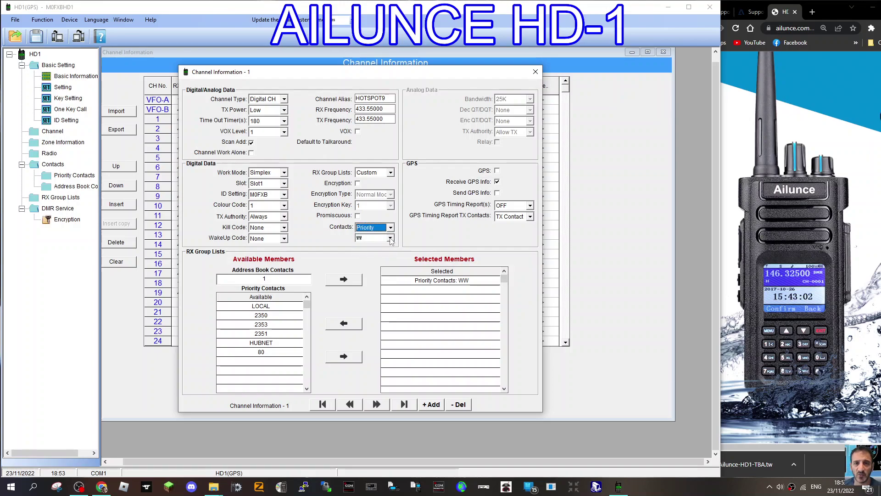
click(391, 239)
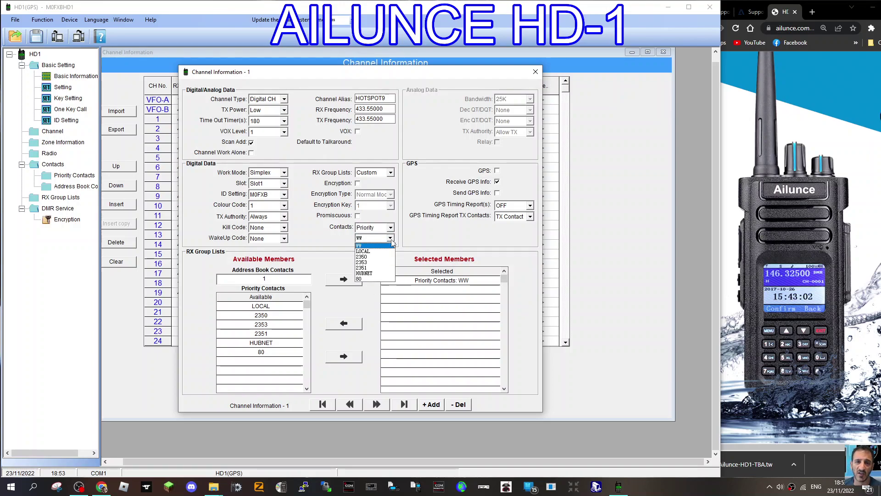
click(372, 279)
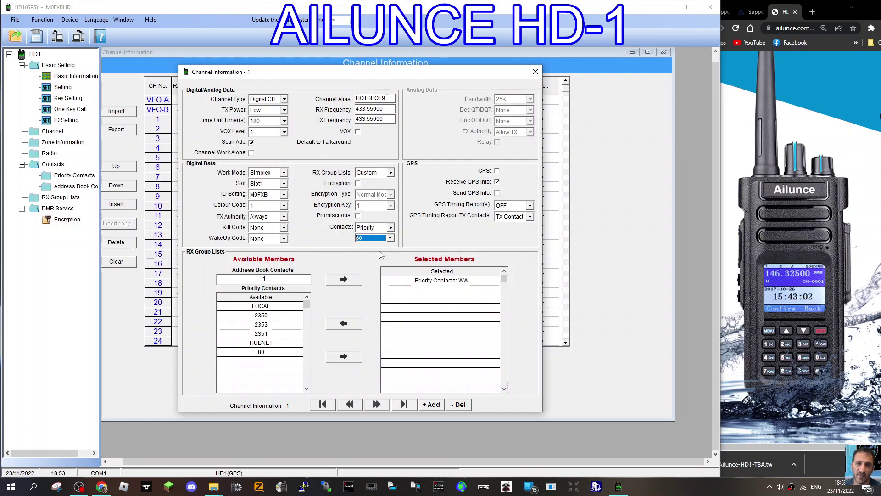
double_click(389, 239)
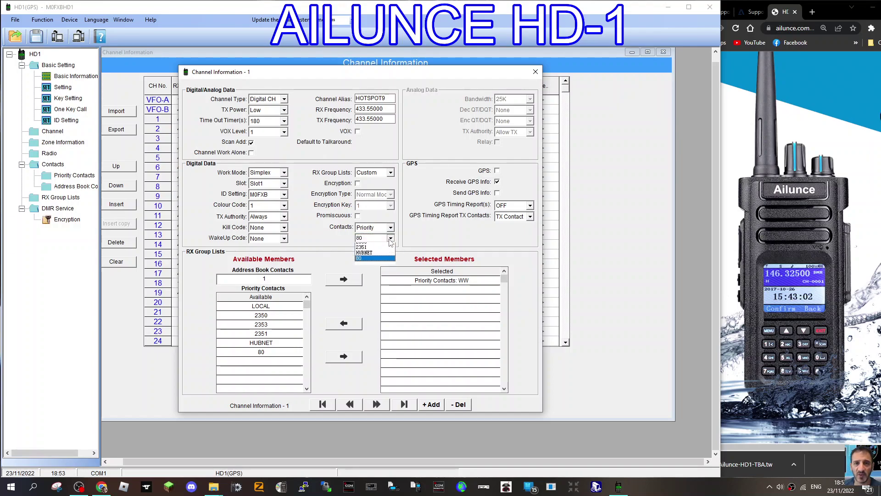
click(390, 240)
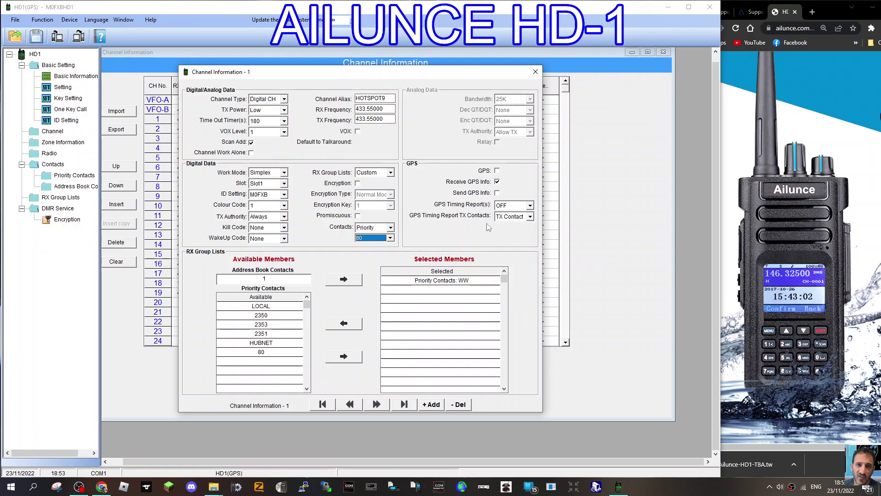
click(531, 217)
click(530, 217)
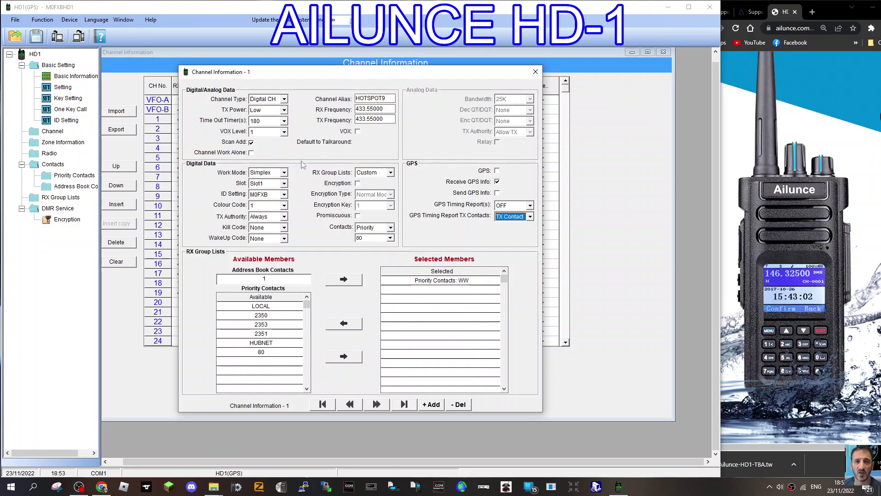
Switch channel 1 to Slot2, keeping colour code 1 and the existing radio ID and RX group list.
click(284, 183)
click(284, 184)
click(284, 184)
click(284, 184)
click(284, 184)
click(272, 199)
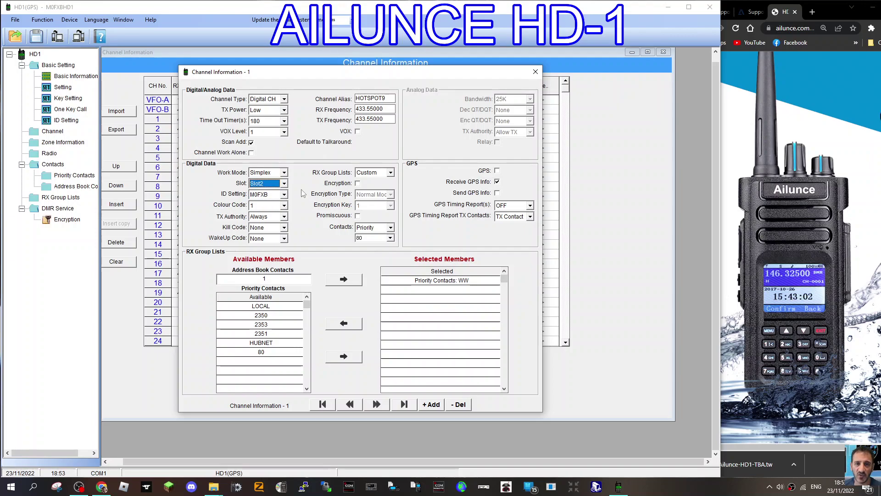
click(284, 207)
click(284, 207)
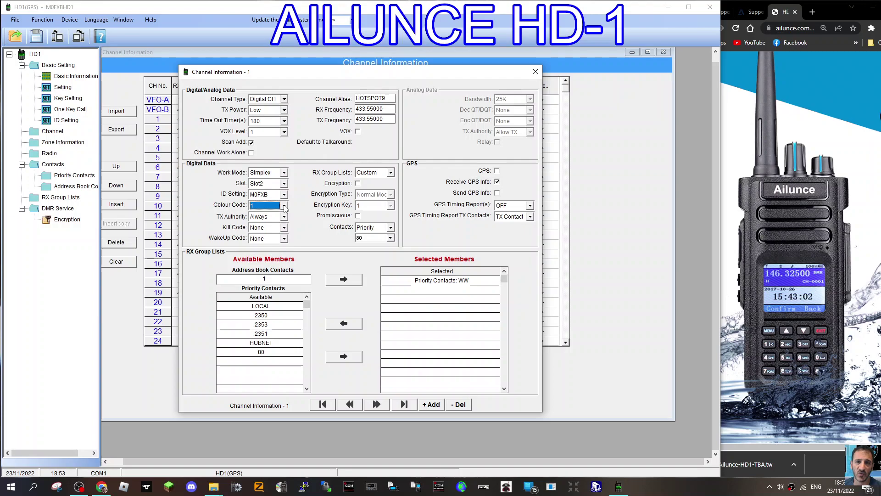
click(284, 207)
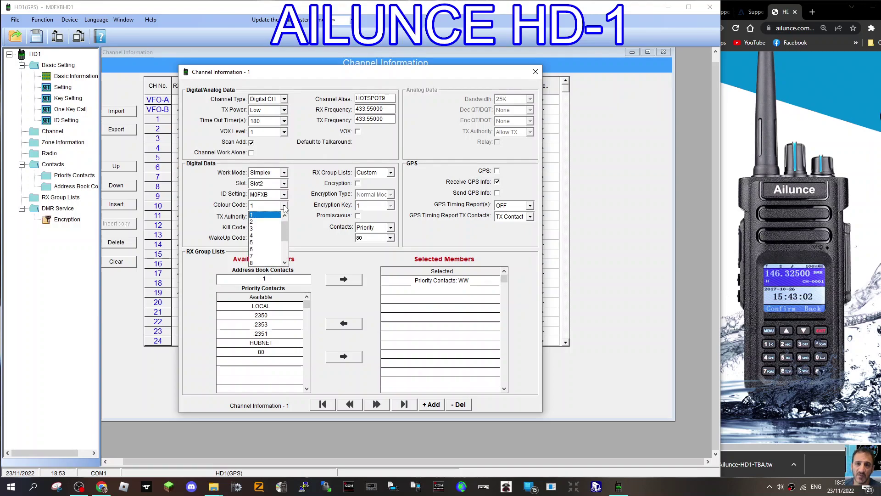
click(284, 207)
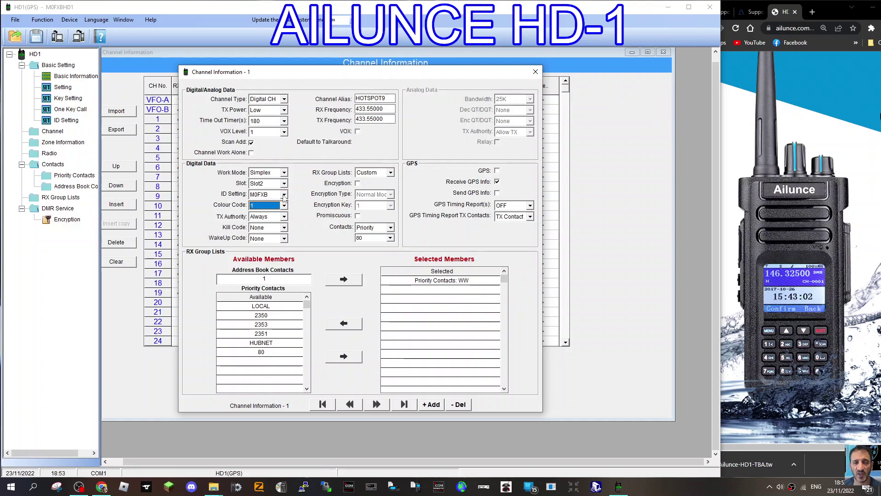
click(284, 195)
click(284, 195)
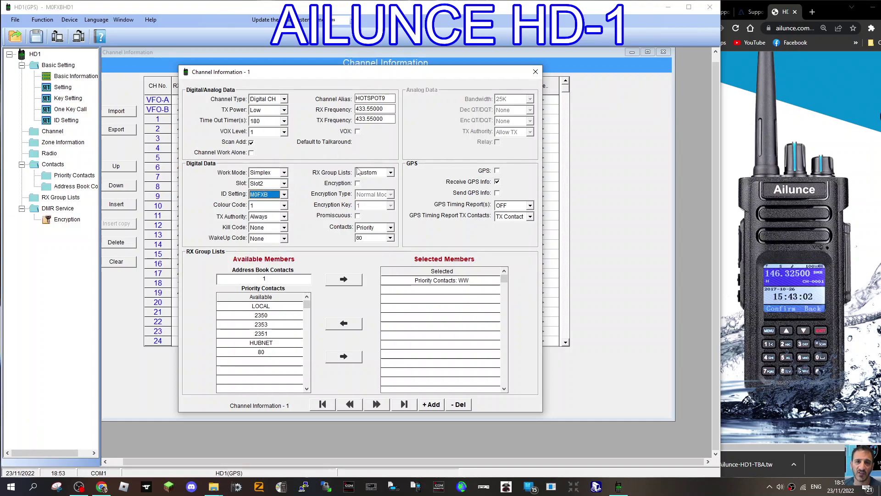
click(390, 173)
click(391, 174)
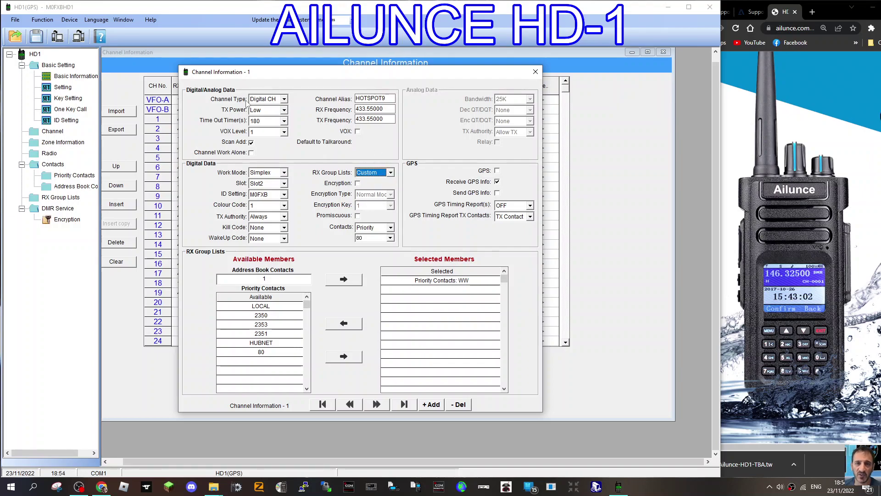
Set channel 1's time-out timer to 240.
click(284, 121)
key(Down)
key(Down)
key(Down)
key(Down)
key(Return)
click(284, 121)
click(284, 121)
click(284, 121)
click(284, 121)
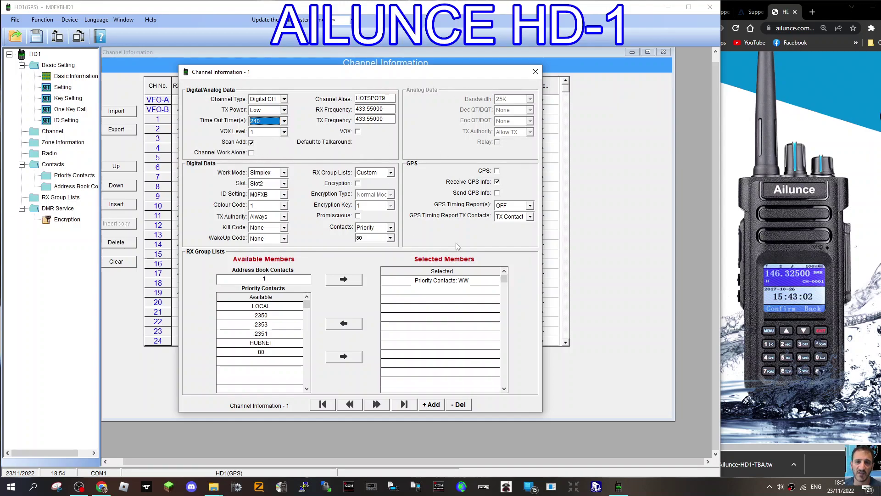
Close channel 1's settings and open Zone Information, showing zone 1's four channels.
click(535, 74)
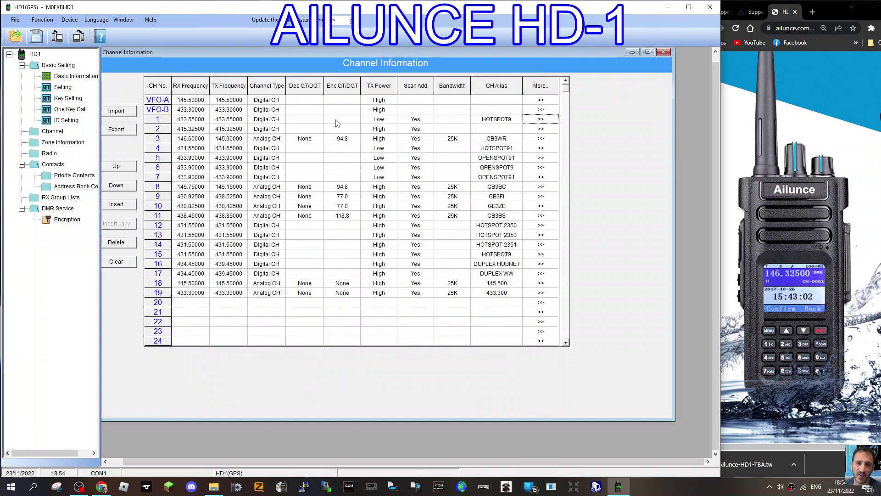
click(81, 145)
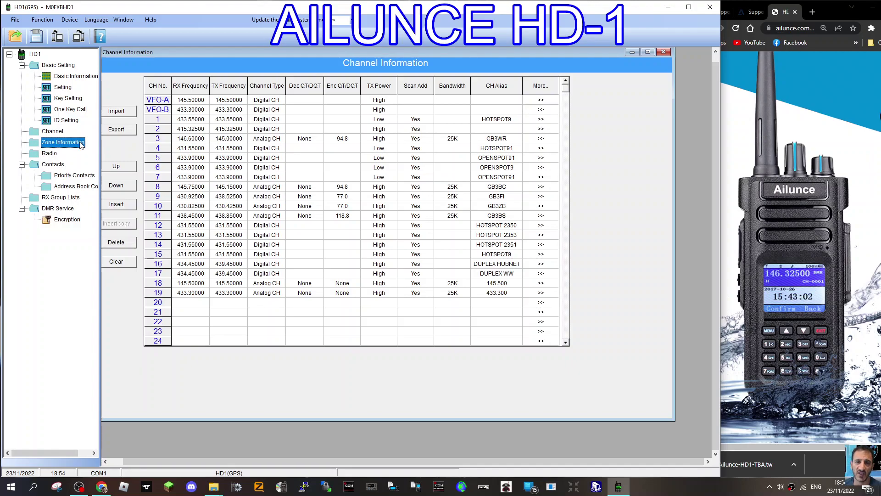
double_click(80, 145)
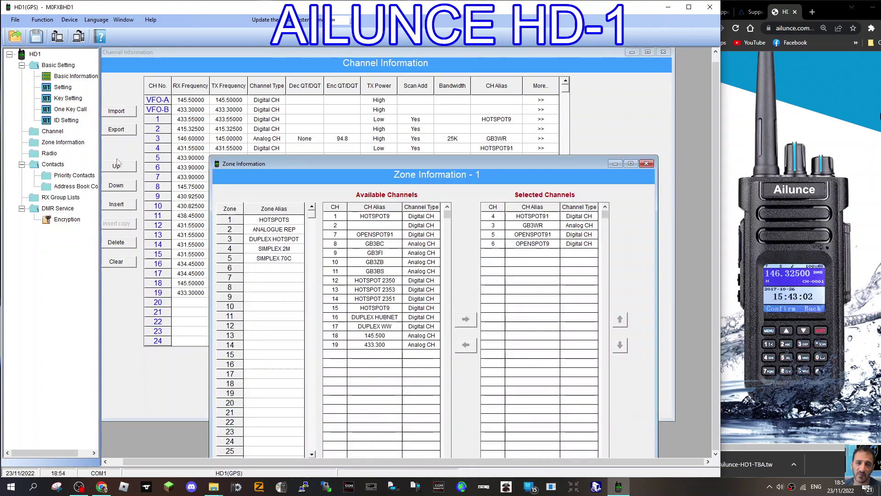
drag(409, 119, 386, 67)
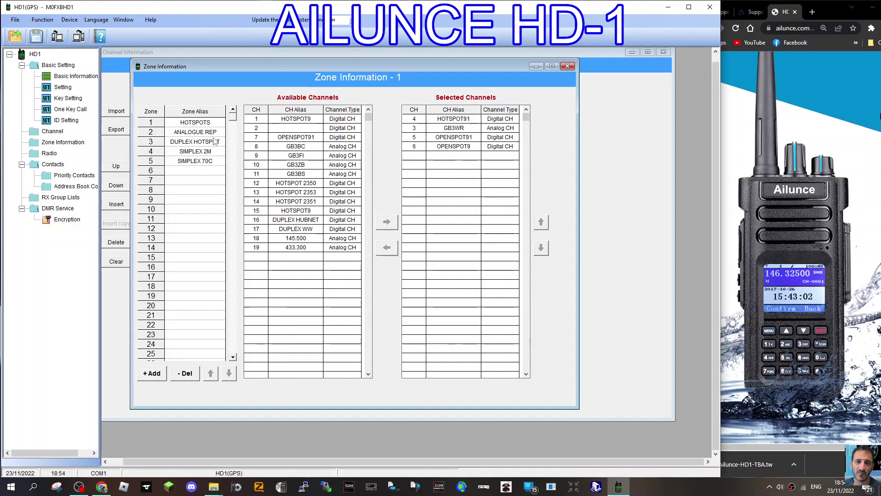
Select zone 1's HOTSPOTS name, then step through zones 2–4 to zone 5, SIMPLEX 70C, holding channel 19 (433.300).
click(195, 123)
click(198, 123)
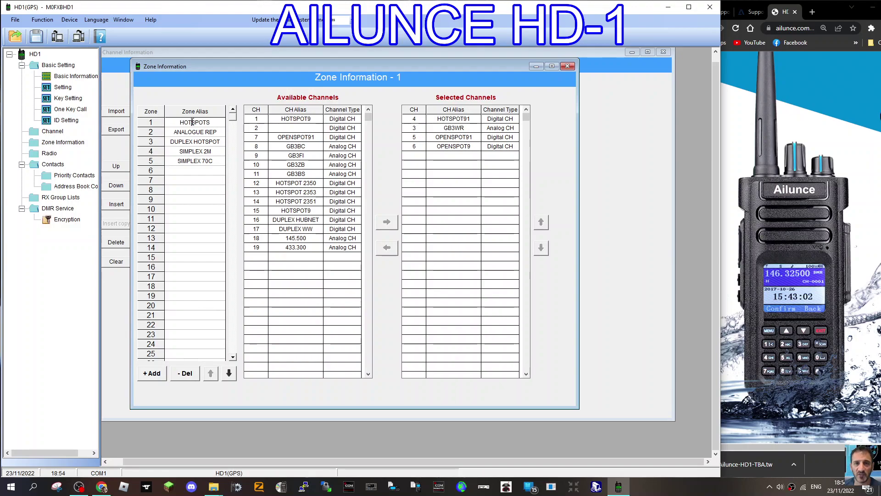
double_click(205, 122)
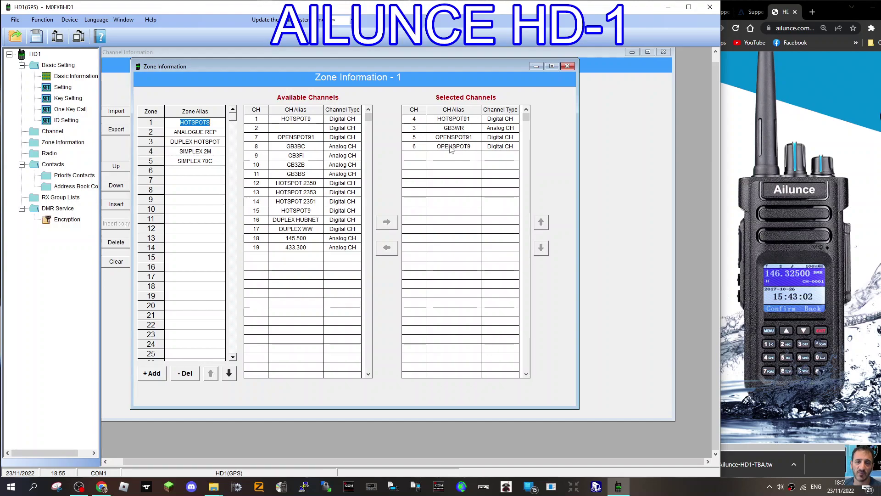
click(181, 133)
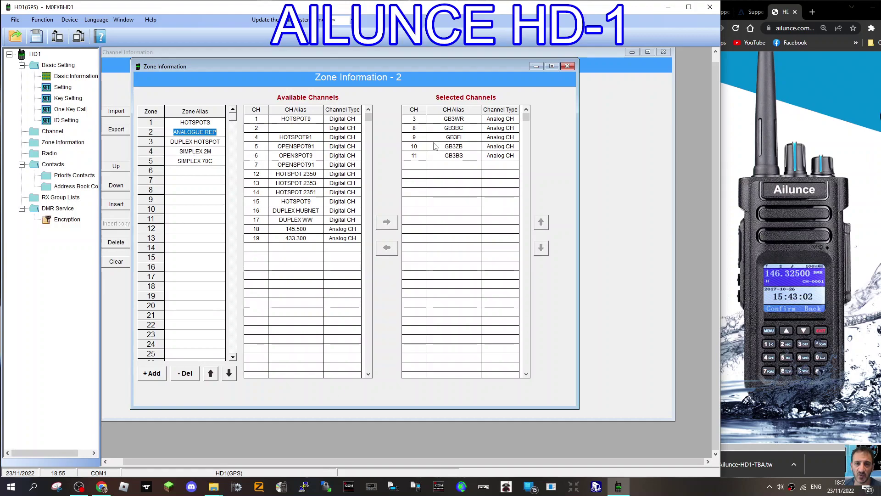
click(190, 143)
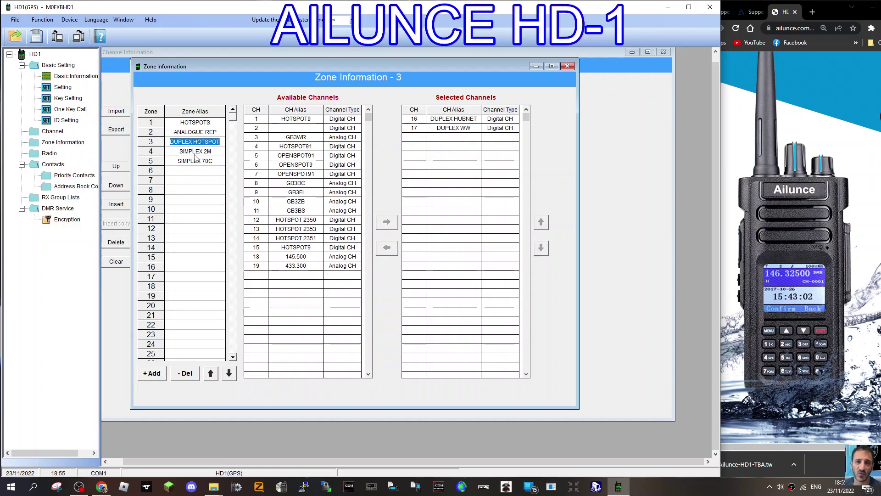
click(196, 154)
click(196, 163)
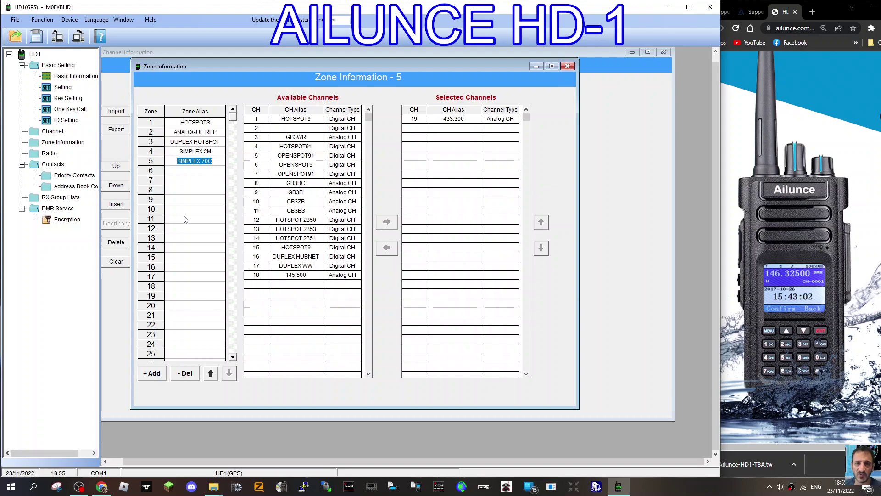
Name the new sixth zone PMR CHANNELS and reselect it.
click(202, 171)
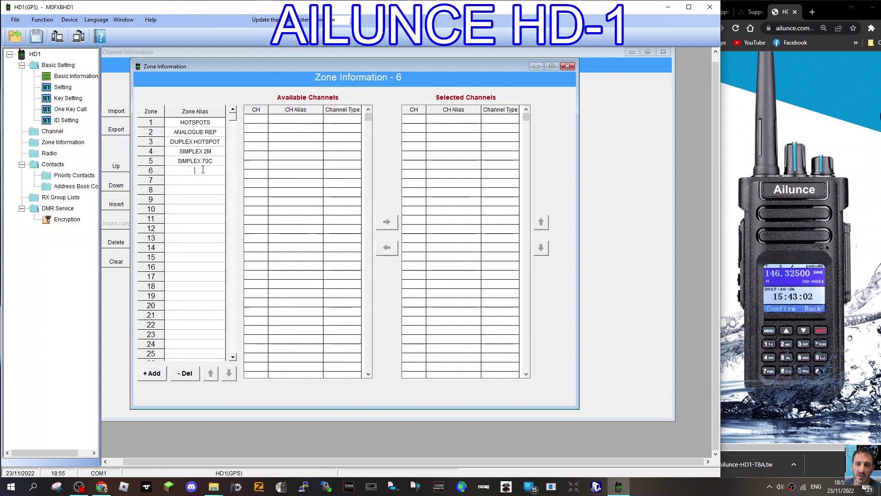
text(PMR)
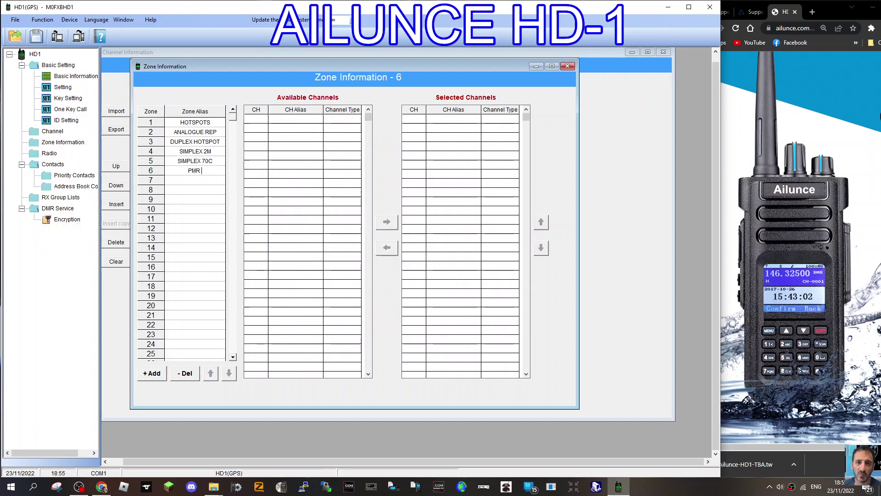
text( CHANNELS)
click(211, 189)
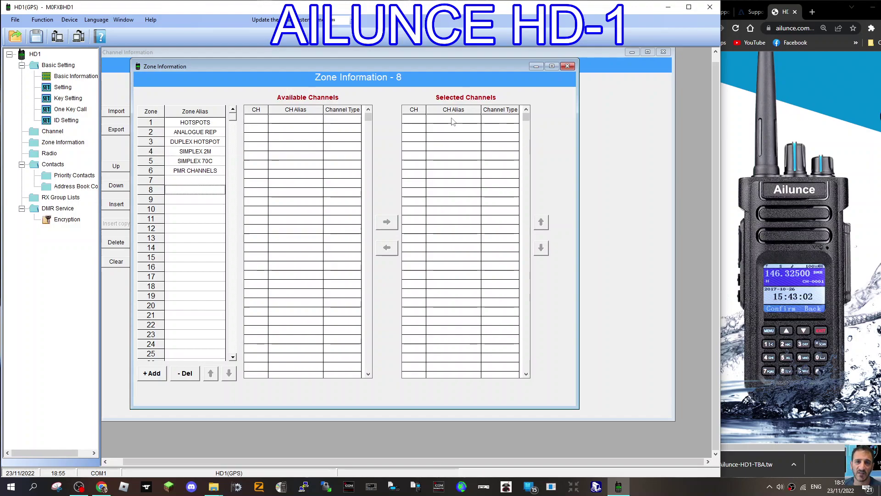
click(210, 171)
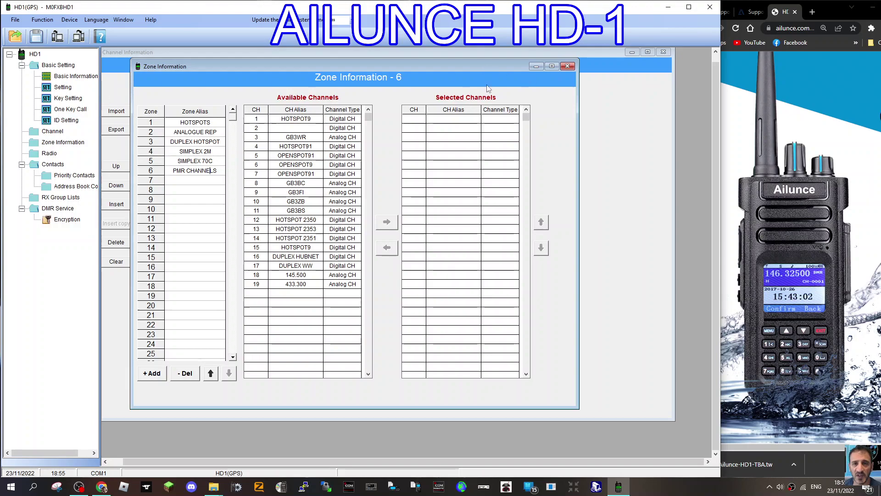
Enter 446.000 as channel 20's receive frequency.
click(567, 66)
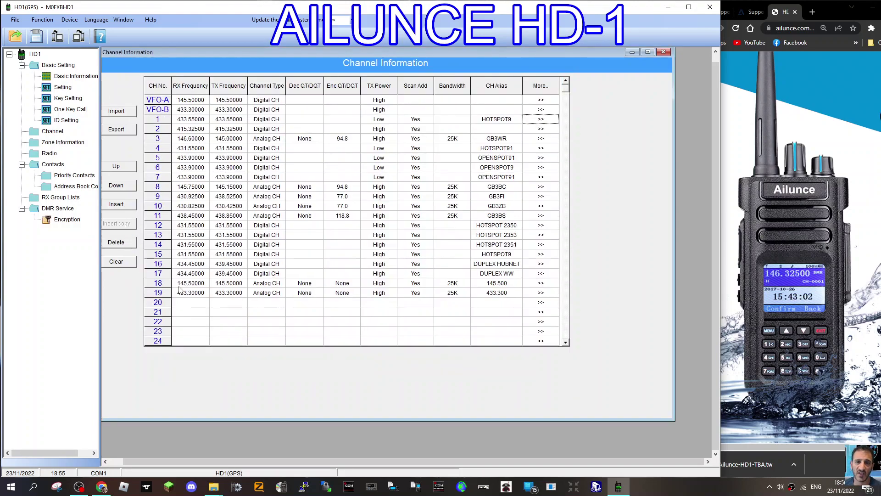
click(187, 303)
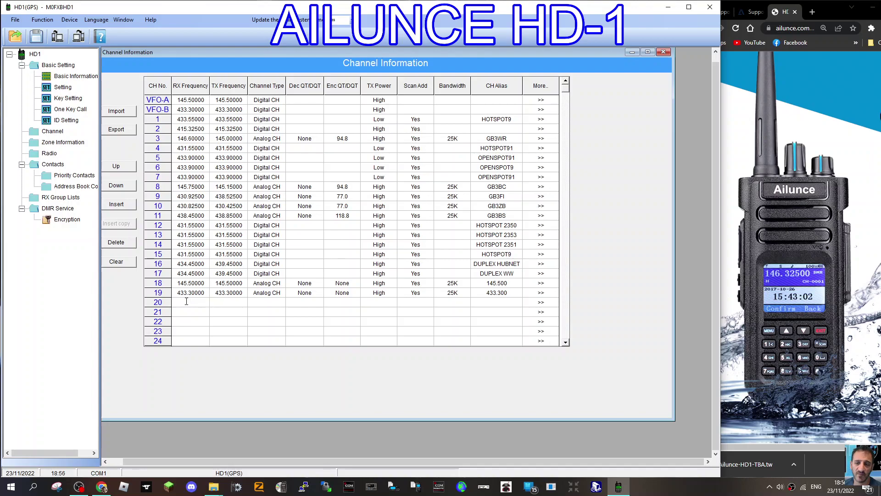
text(446)
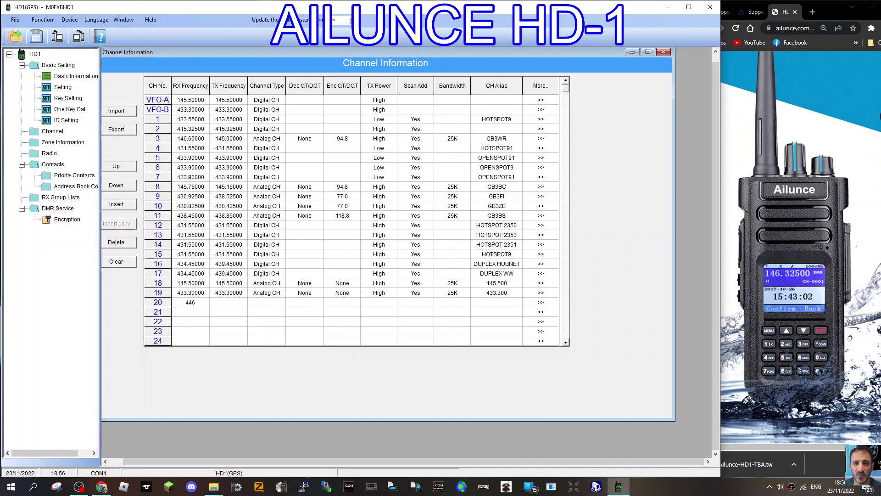
text(.000)
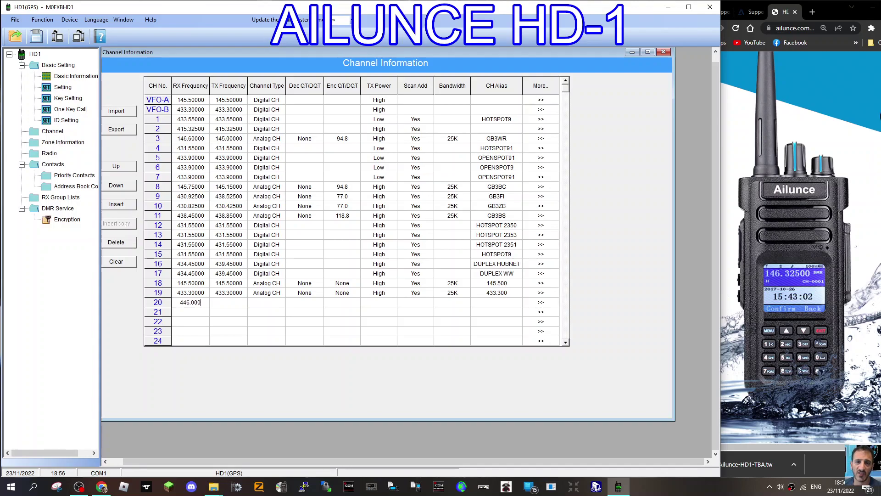
click(231, 303)
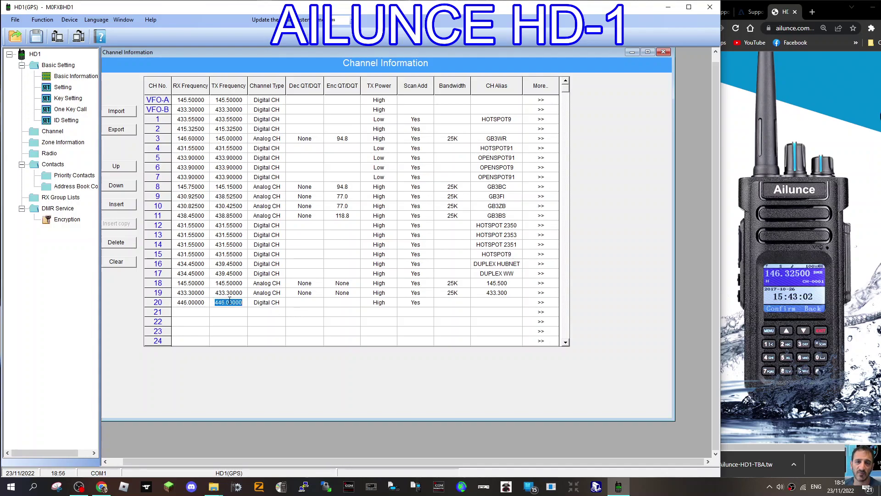
click(283, 306)
Make channel 20 an analog channel with 12.5K bandwidth.
click(283, 307)
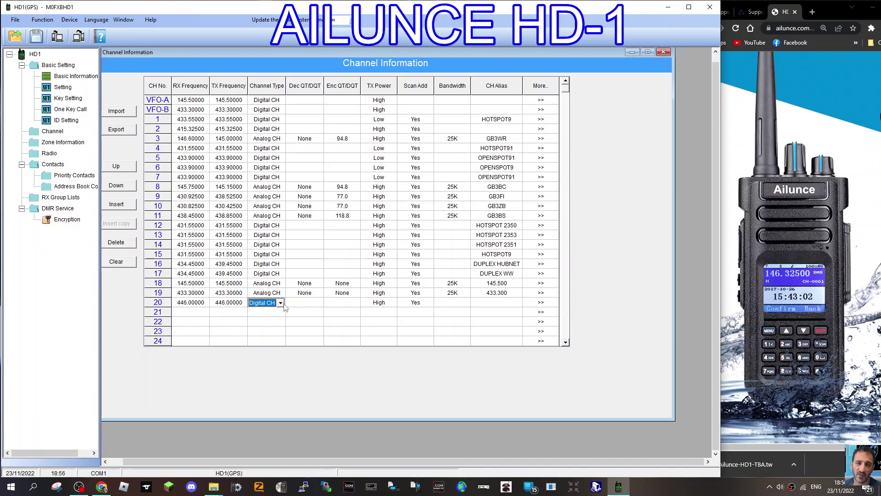
click(282, 304)
click(276, 317)
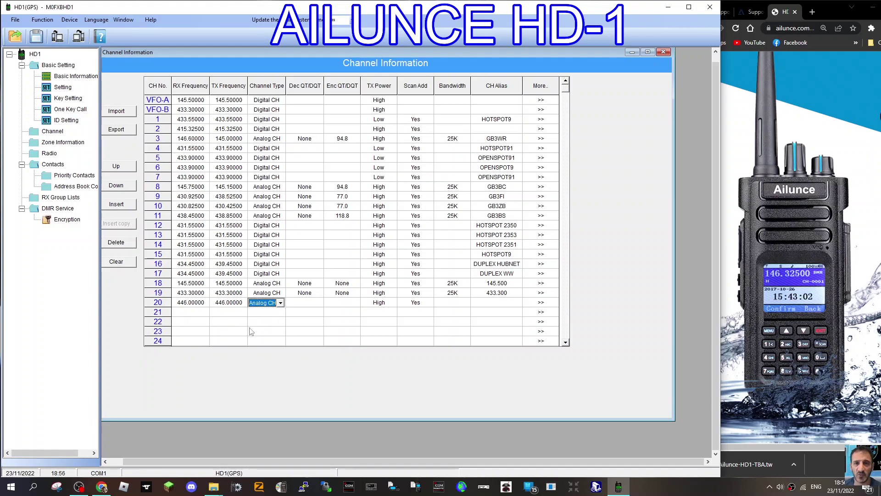
click(393, 306)
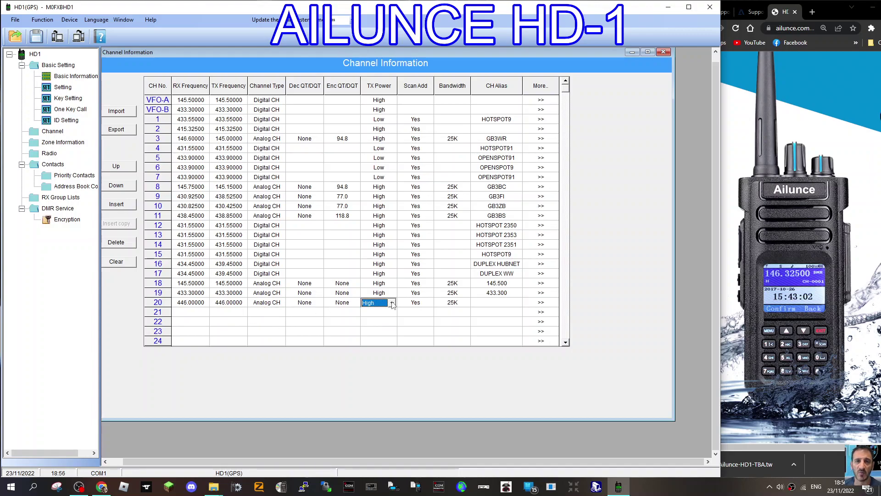
click(466, 306)
click(465, 304)
click(459, 312)
Name channel 20 PMR1 and set its time-out timer to 180 seconds.
click(495, 303)
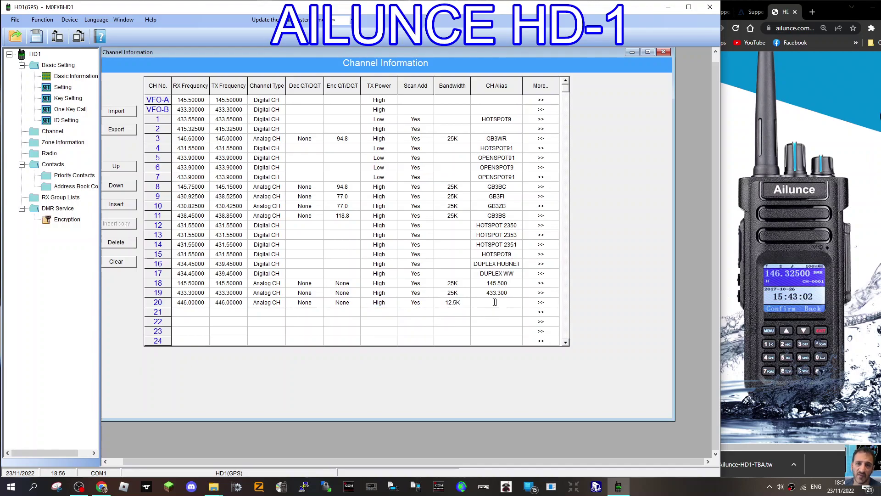
text(PMR1)
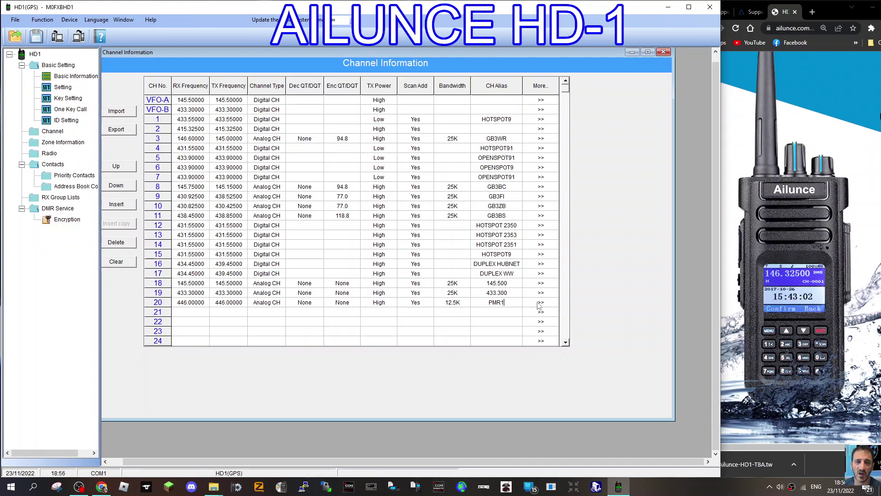
click(540, 304)
click(540, 303)
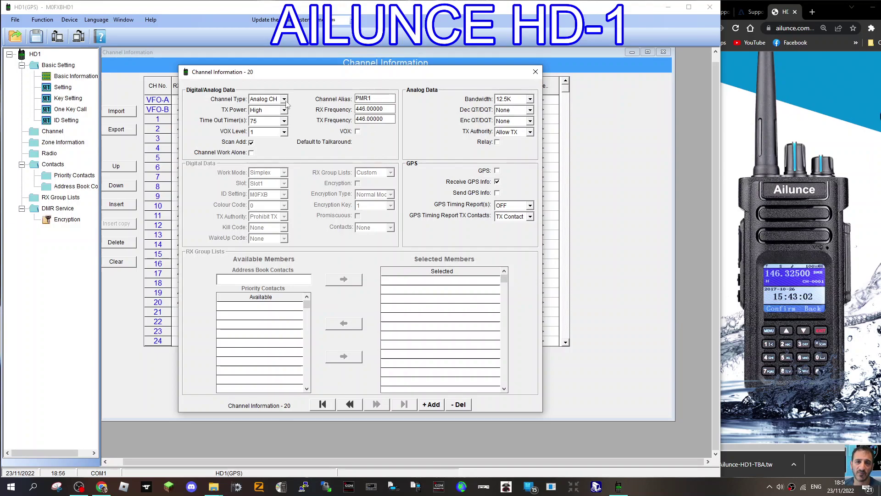
click(285, 121)
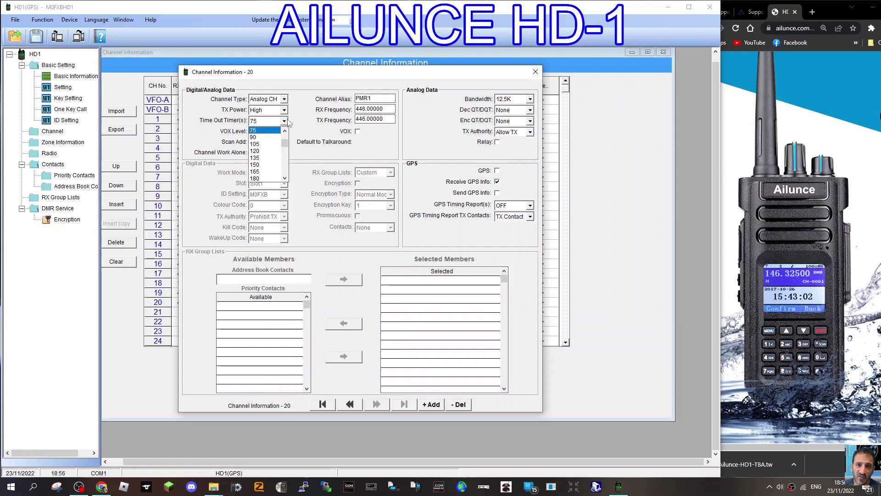
click(270, 178)
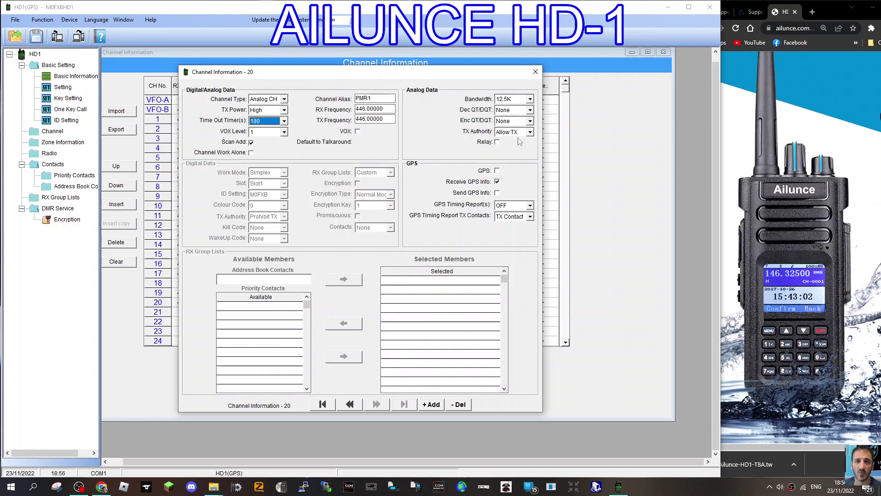
click(536, 72)
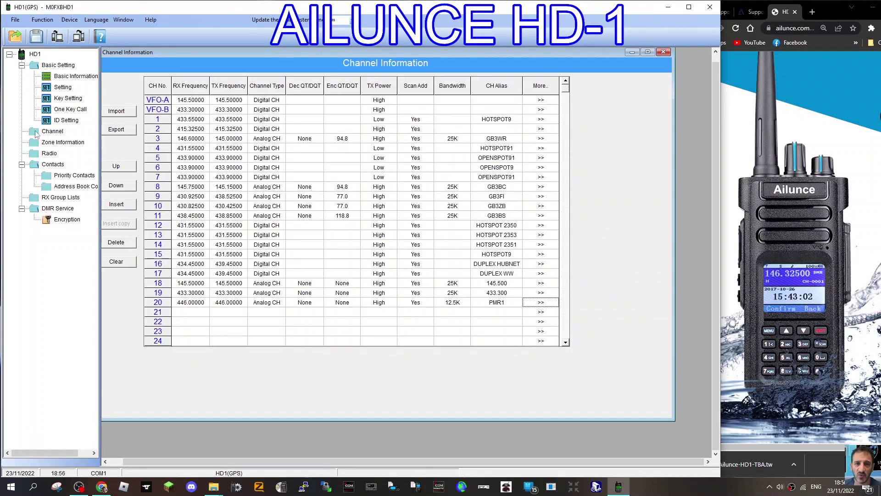
Open Zone Information and select zone 6, PMR CHANNELS.
click(69, 143)
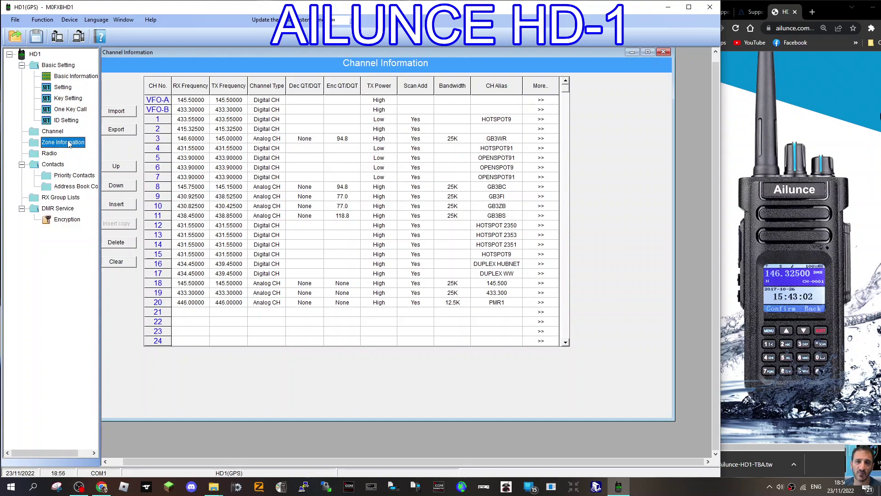
double_click(68, 144)
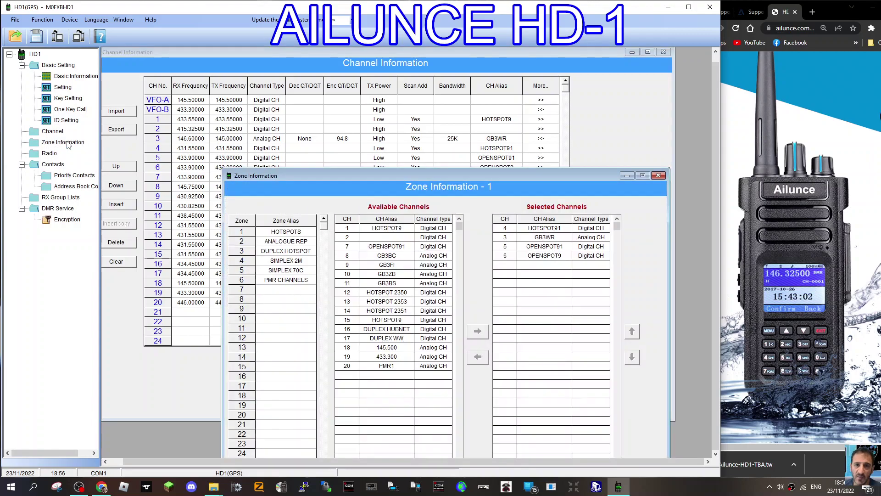
drag(451, 173, 367, 78)
click(200, 184)
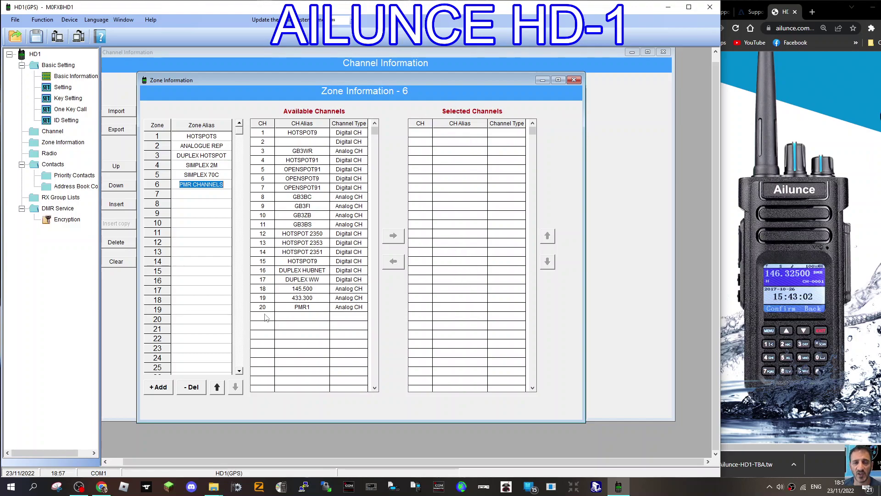
Add PMR1 to the zone, removing the 145.500 channel that was also added.
click(305, 307)
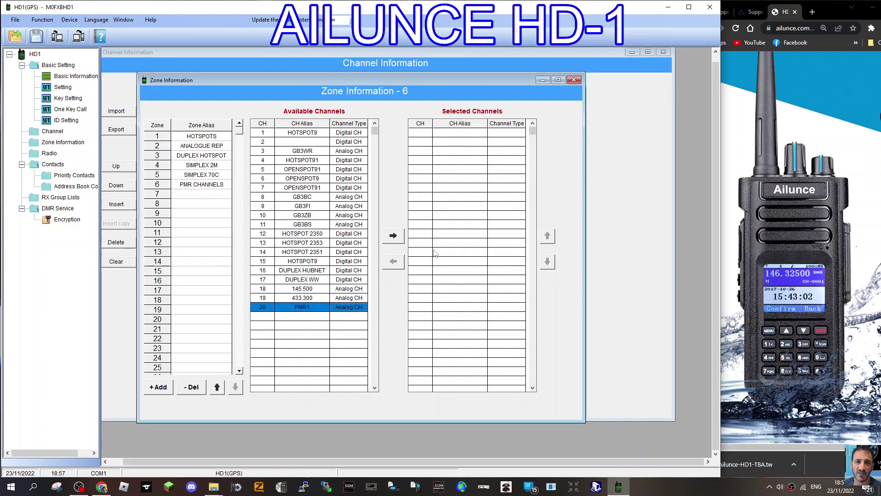
click(397, 241)
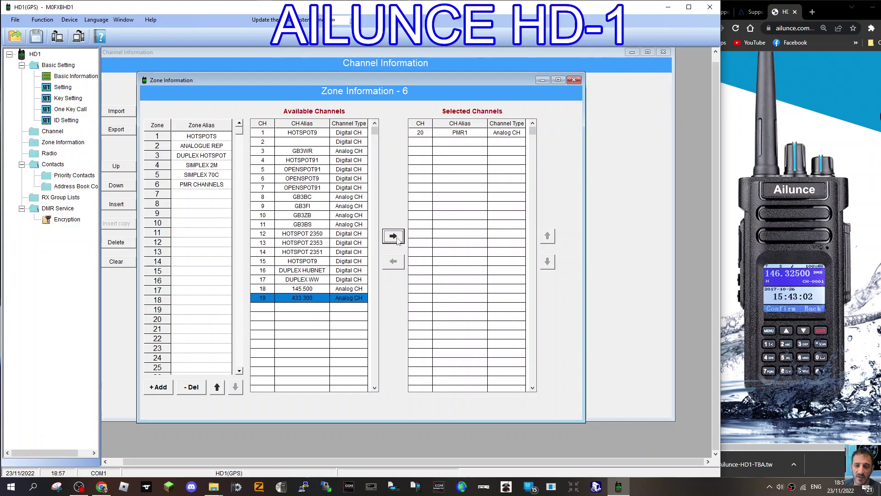
click(314, 291)
click(388, 236)
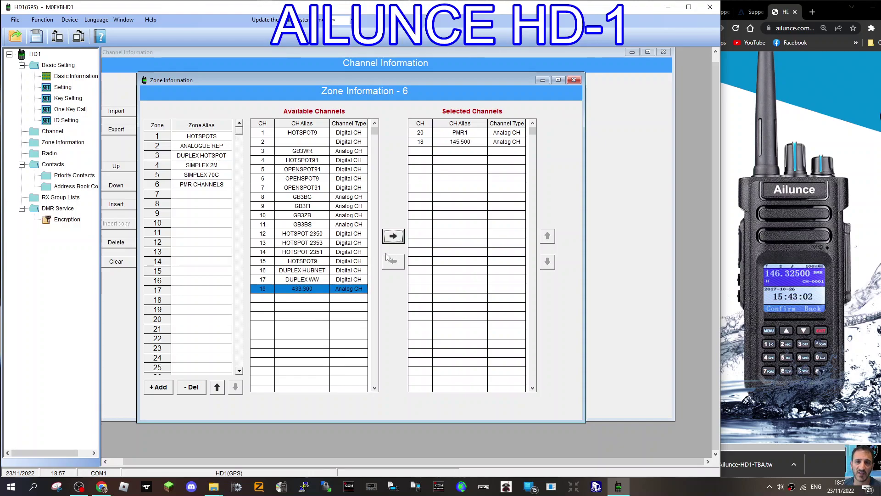
click(467, 133)
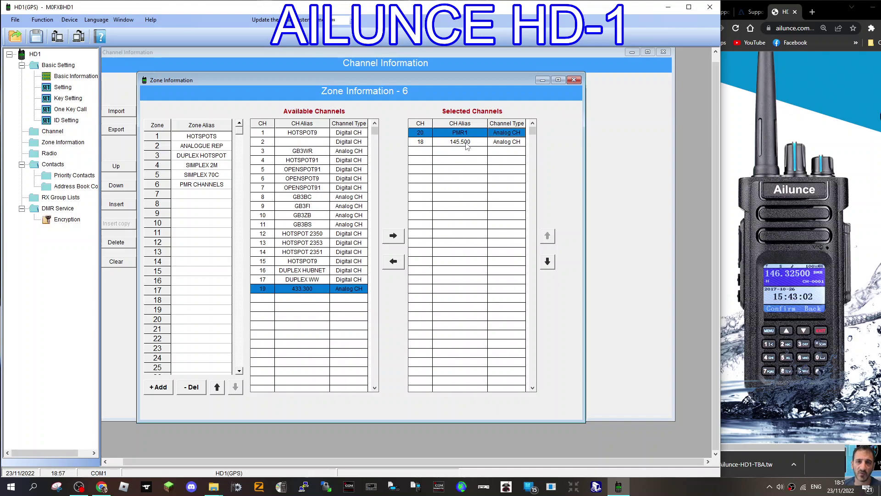
click(466, 142)
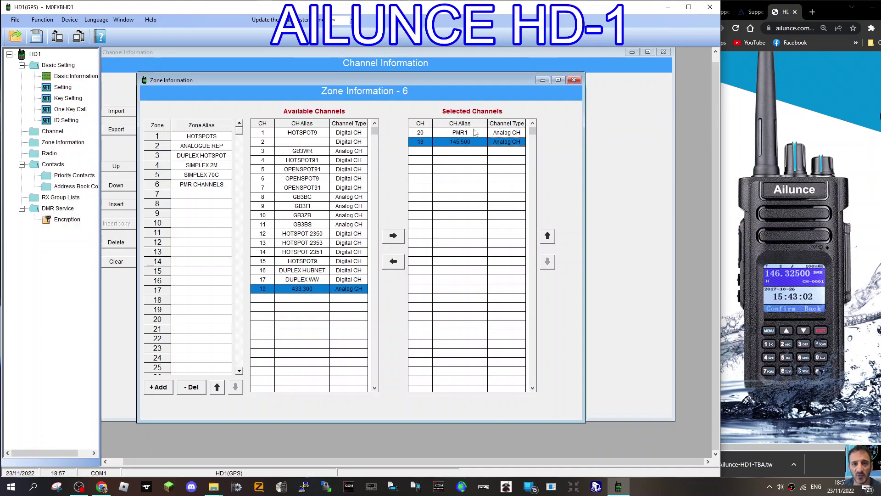
click(394, 266)
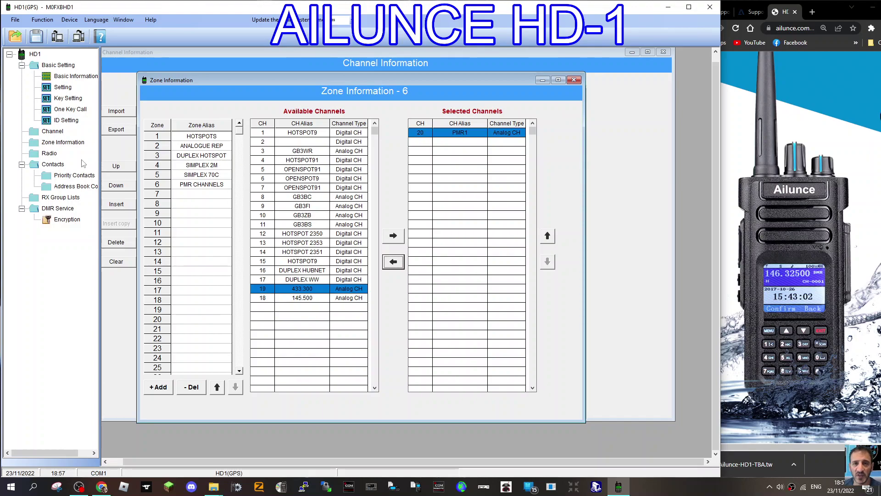
Close the zone window and open Channel Information for channel 3, GB3WR.
click(574, 81)
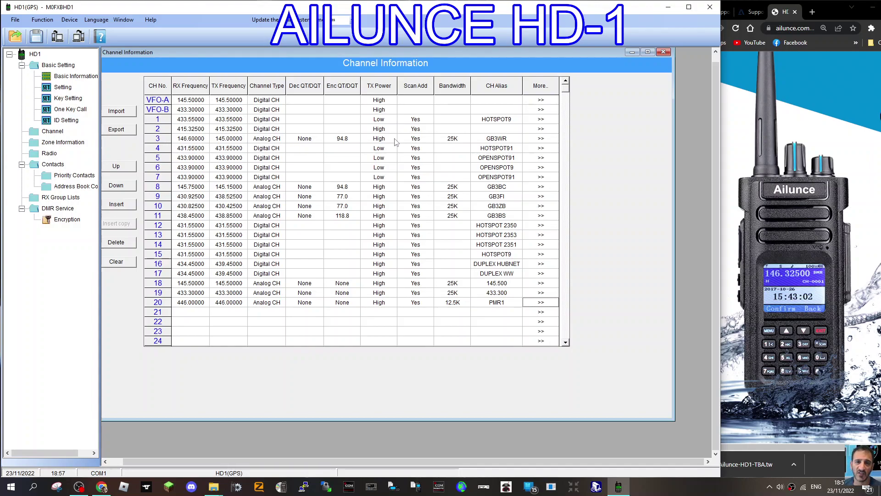
click(238, 141)
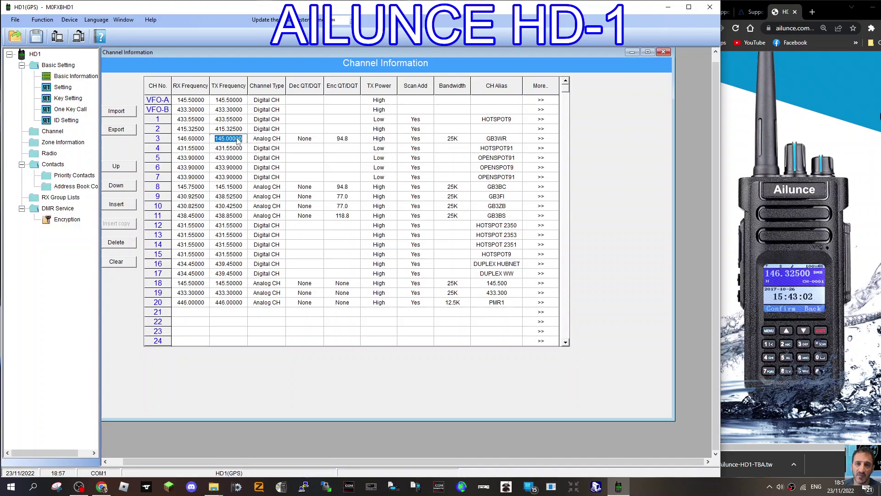
click(548, 142)
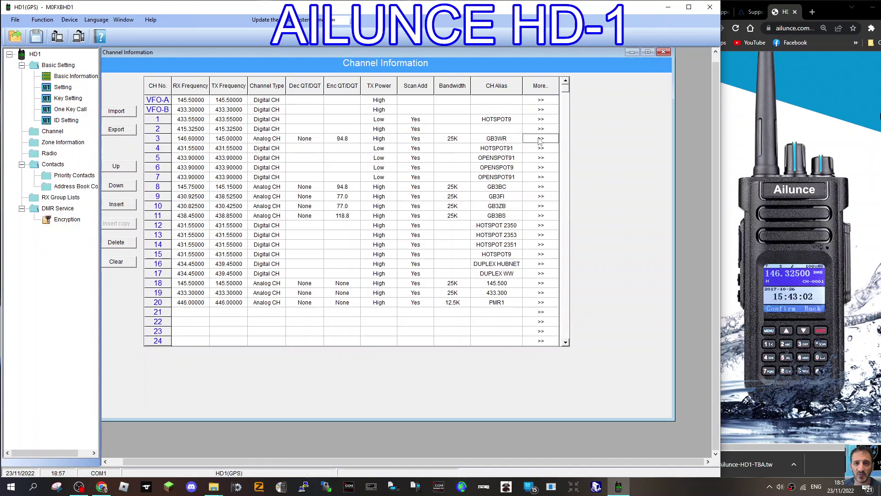
click(541, 139)
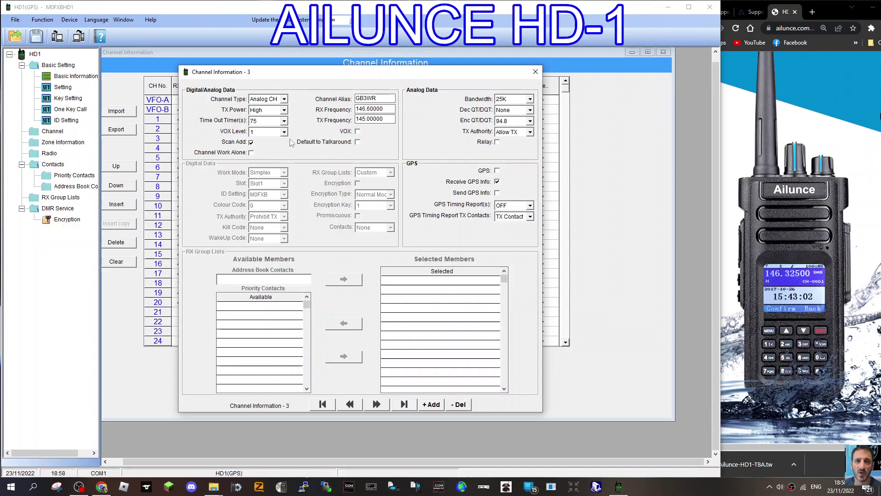
Keep channel 3's transmit tone at 94.8 and receive tone at None, then close the dialog.
click(530, 122)
click(531, 122)
click(531, 120)
click(531, 118)
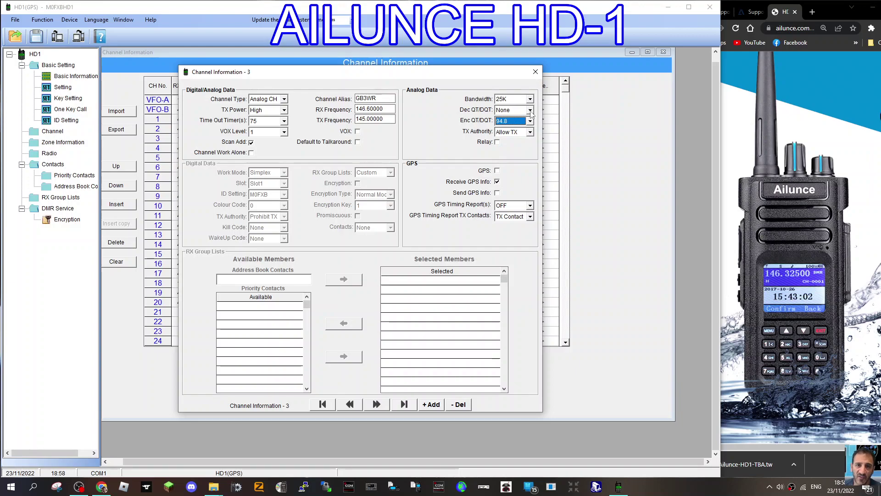
click(530, 112)
click(530, 112)
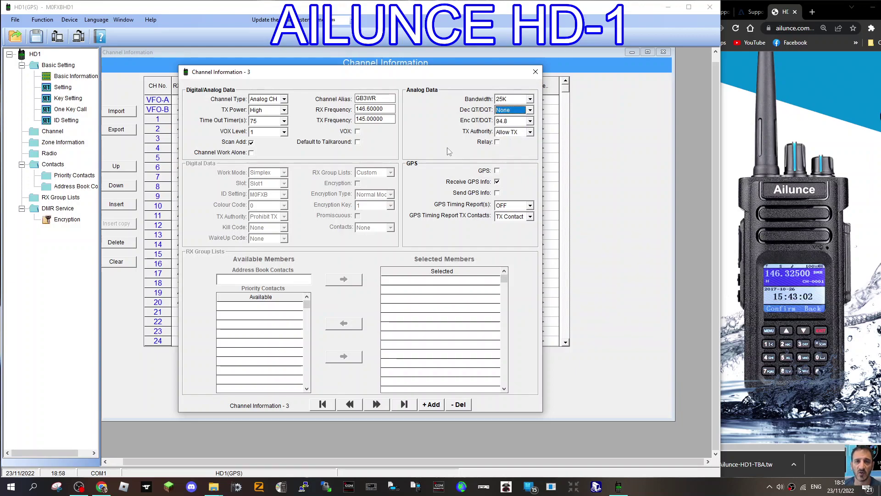
click(530, 110)
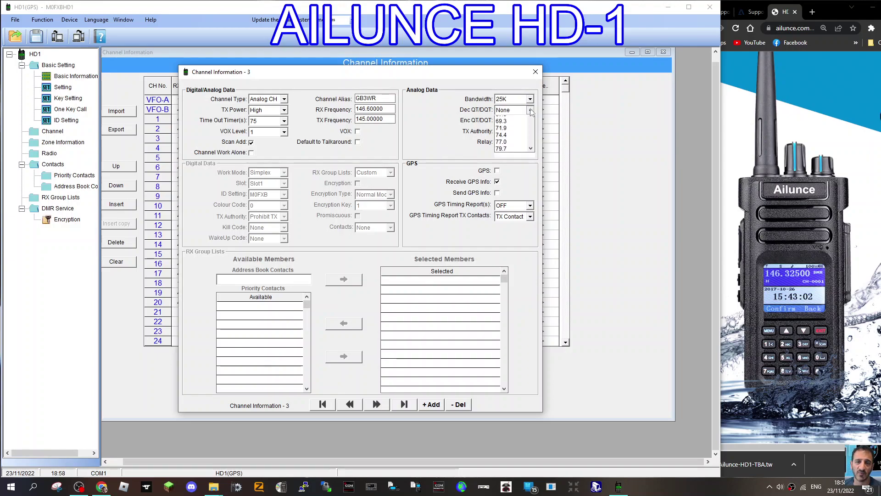
click(532, 112)
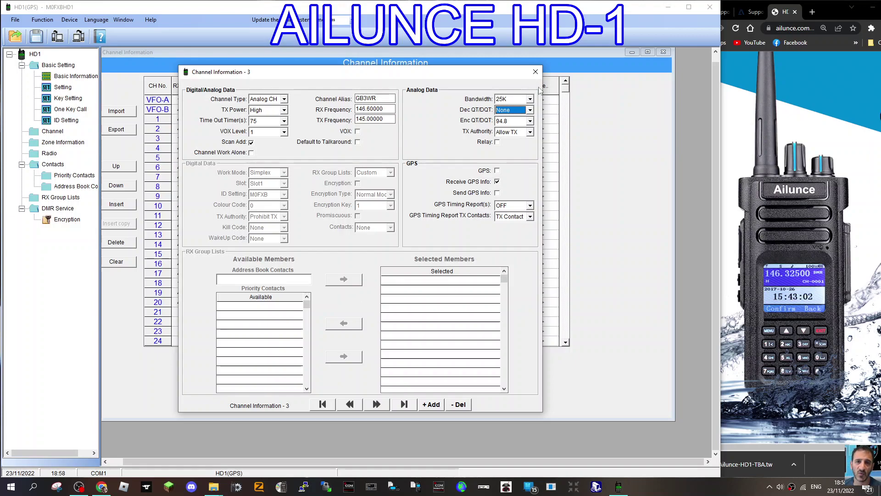
click(535, 72)
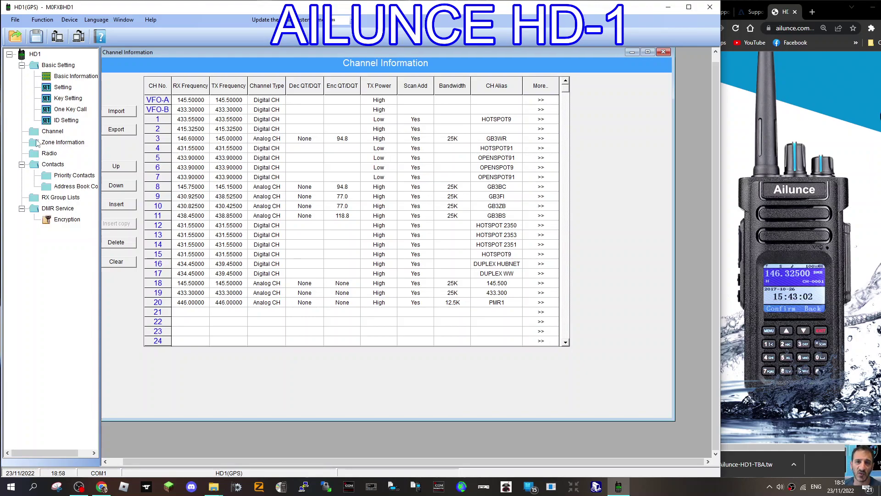
Reopen Zone Information and select zone 2, ANALOGUE REP, with channels 3, 8, 9, 10, 11.
double_click(43, 144)
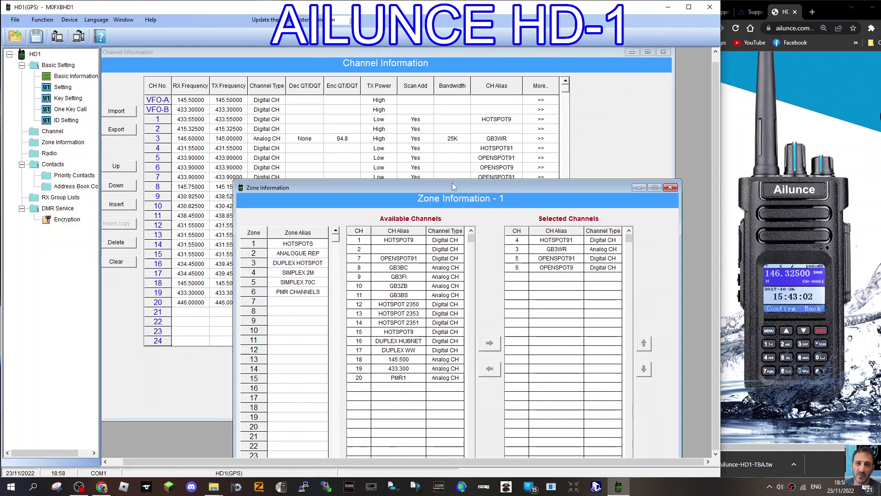
drag(453, 187, 335, 60)
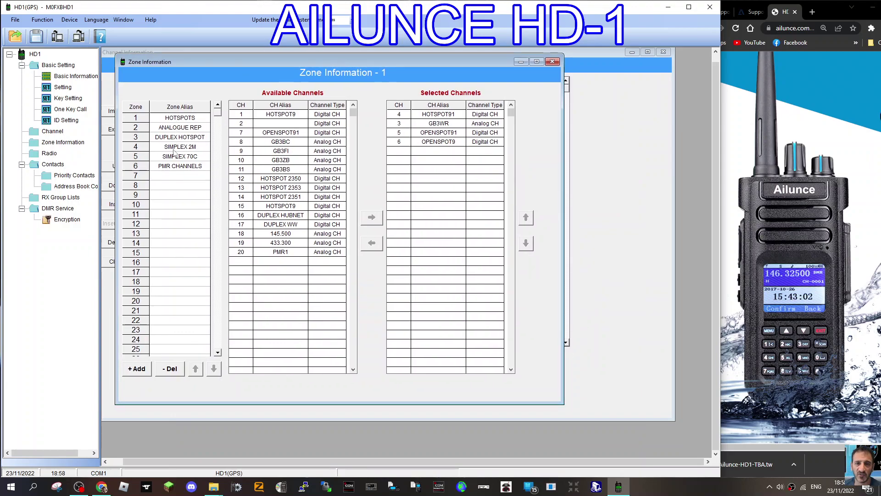
click(178, 128)
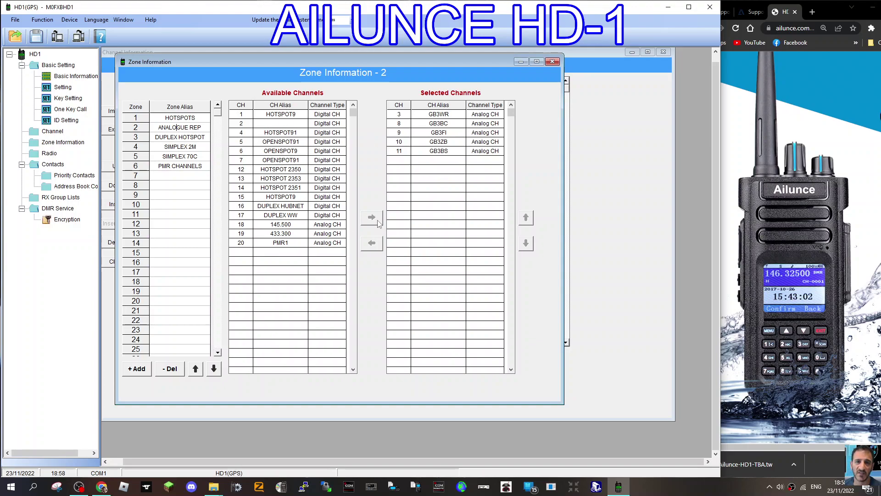
click(278, 252)
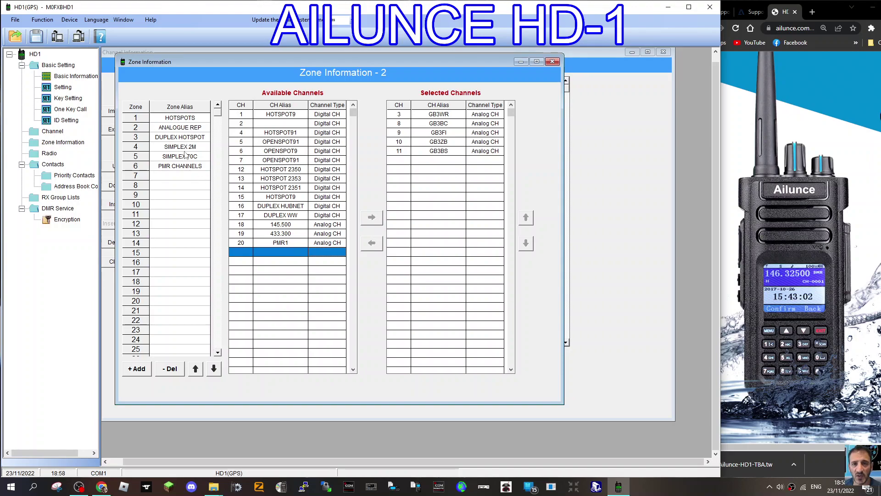
double_click(182, 127)
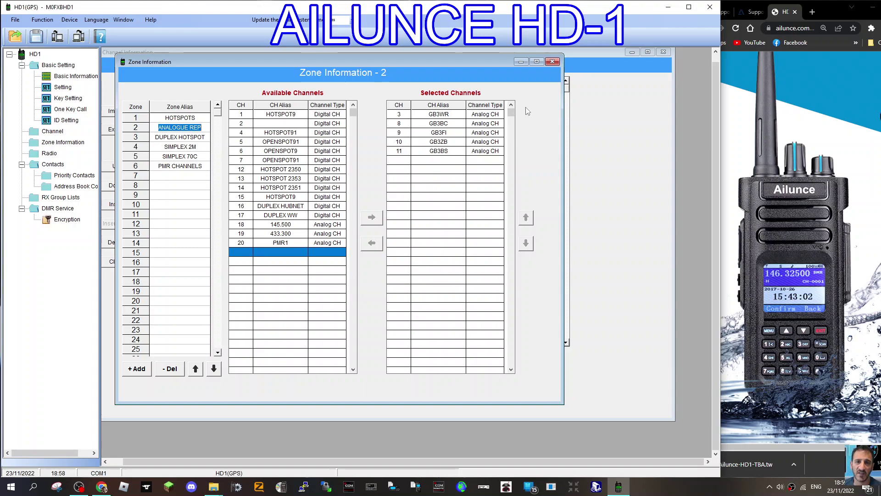
Close the Zone Information window to return to the 20-channel table.
click(552, 62)
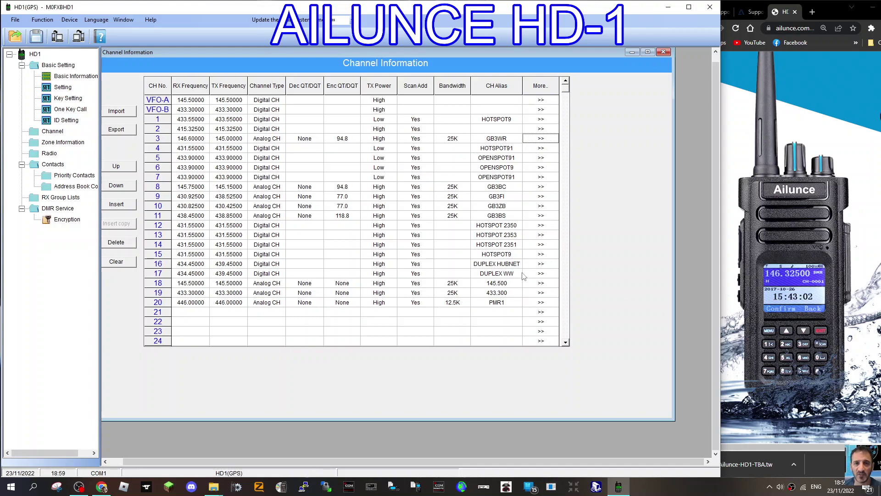
Check the radio's COM port under Ports (COM & LPT) in Windows Device Manager.
right_click(18, 491)
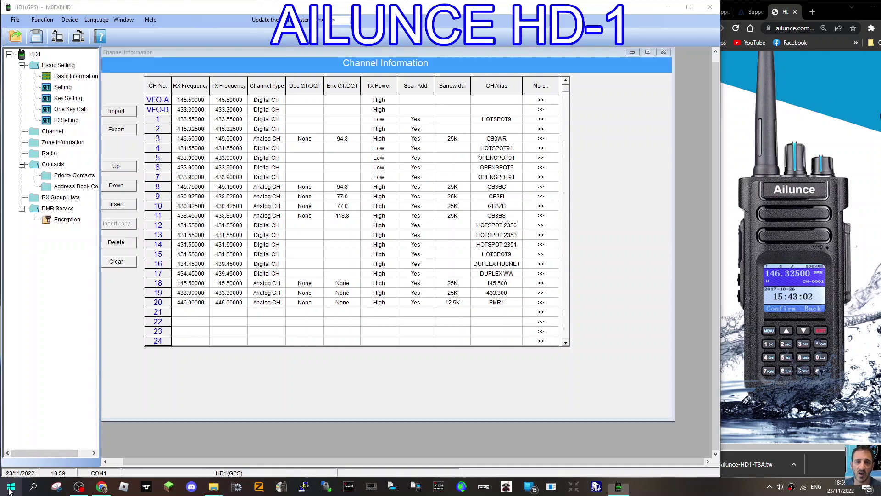
click(41, 292)
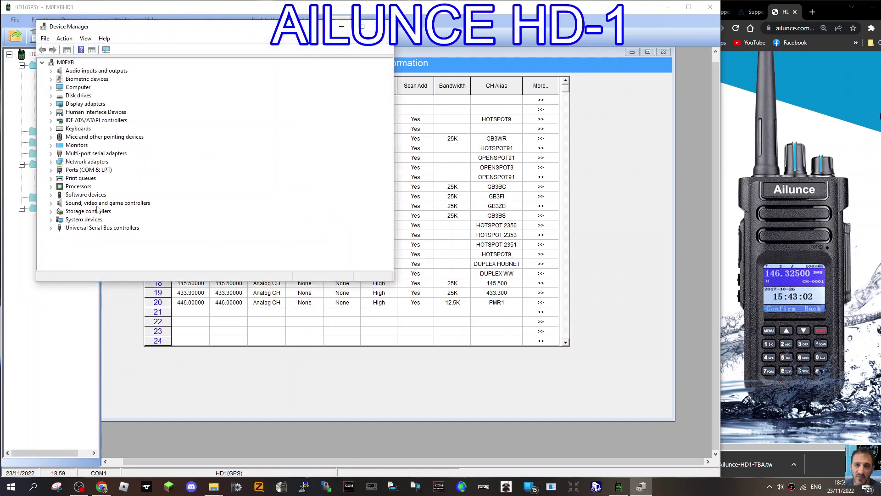
double_click(83, 171)
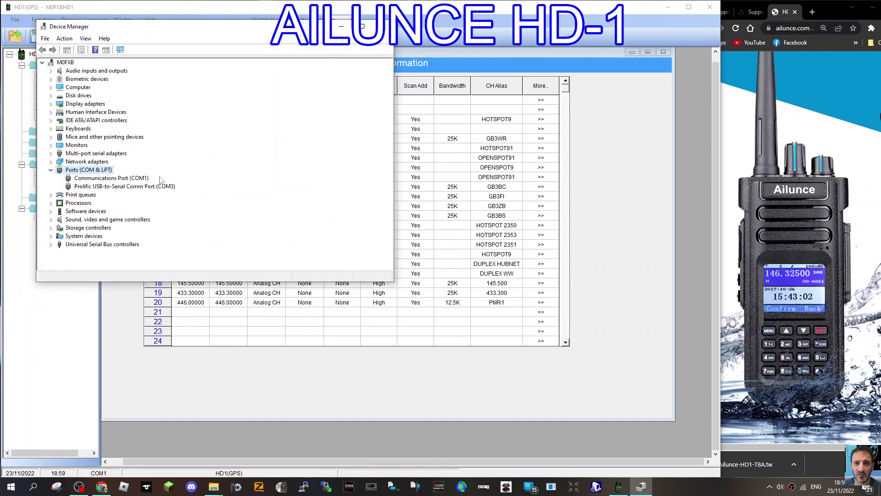
click(384, 26)
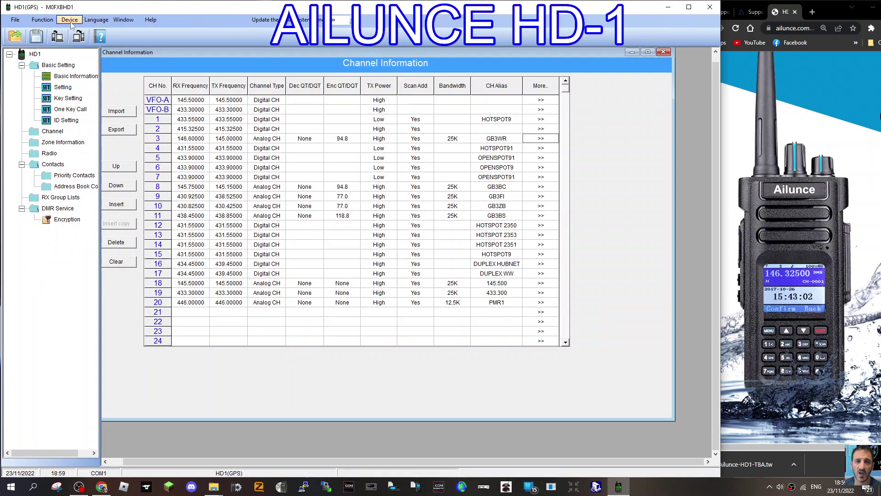
Confirm the CPS Device > Port setting stays COM1, ending on the Device menu.
click(70, 20)
click(76, 55)
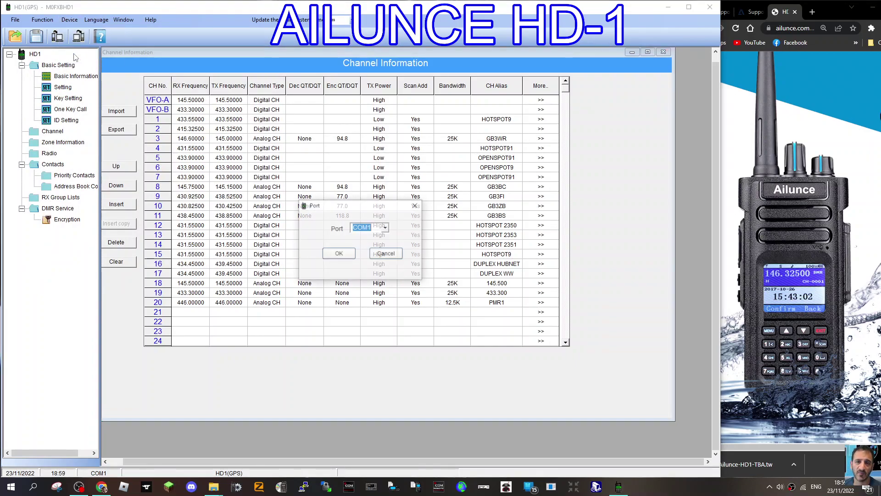
click(416, 206)
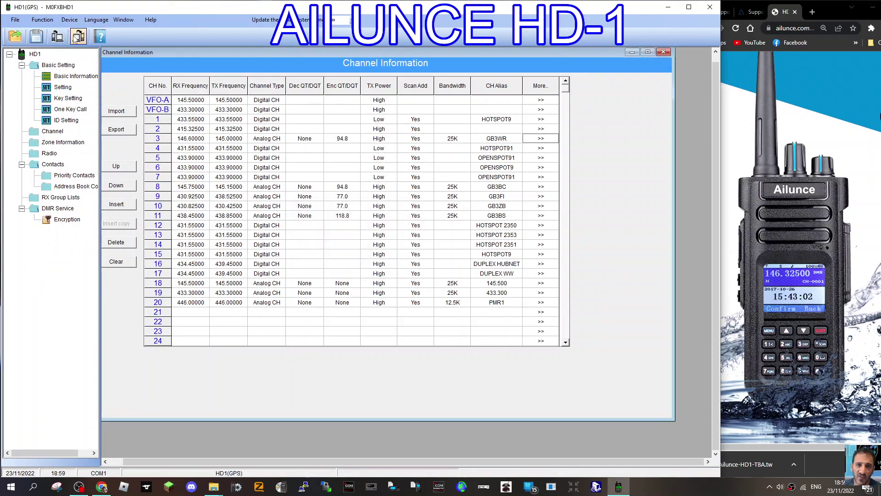
click(70, 21)
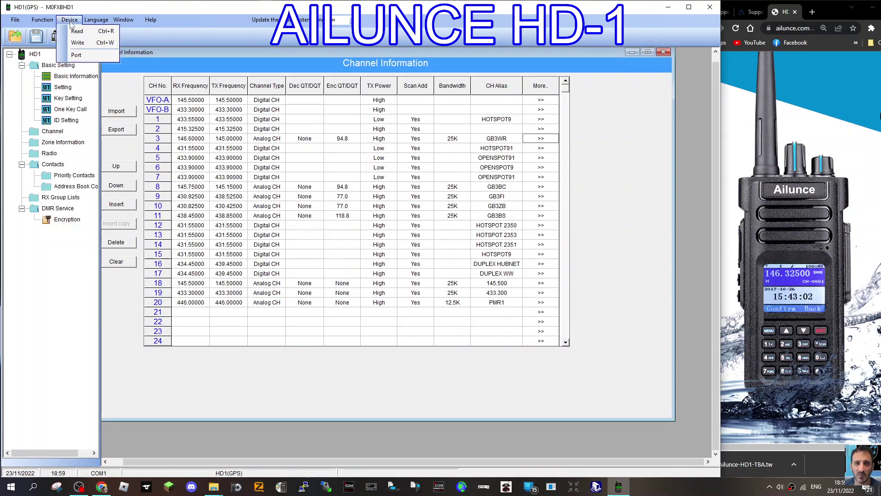
click(77, 55)
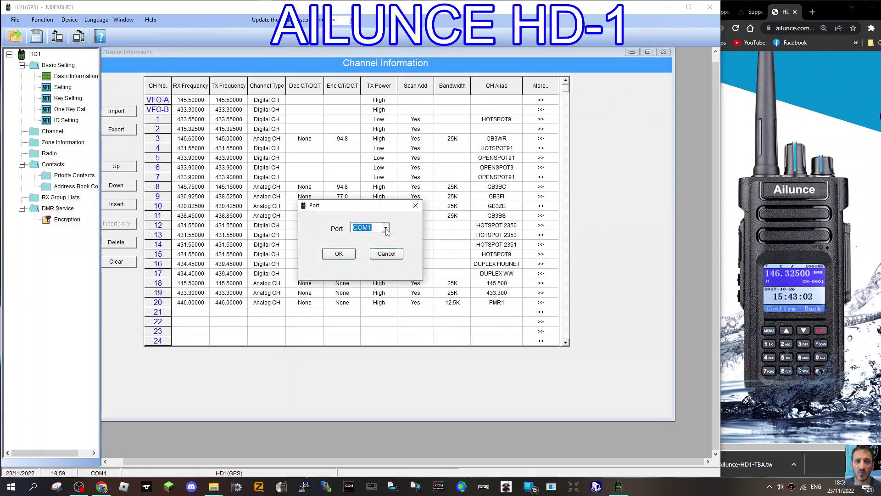
click(416, 205)
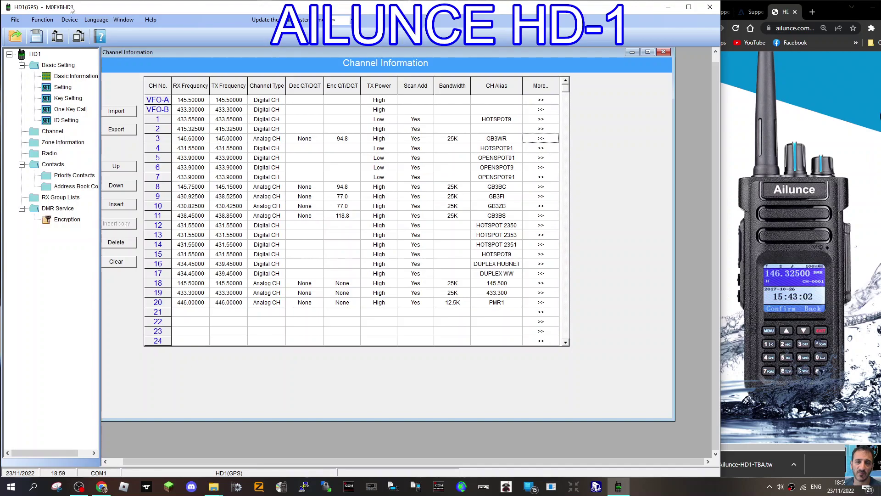
click(69, 21)
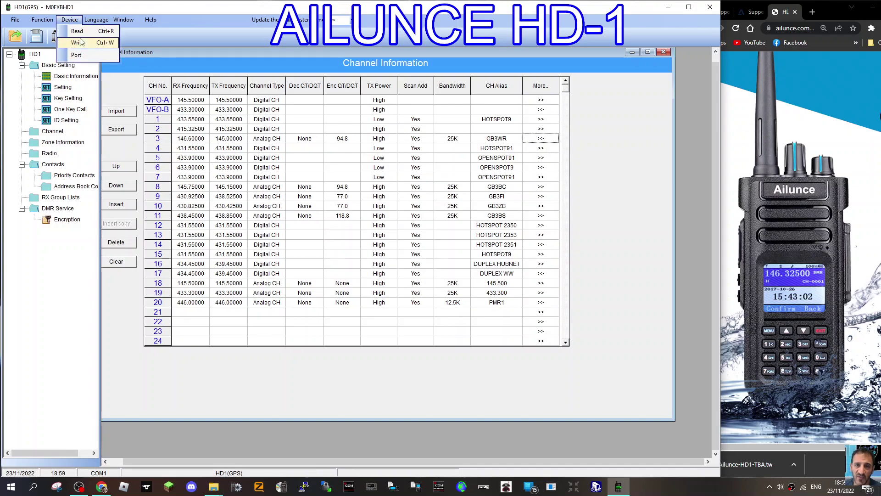
key(Escape)
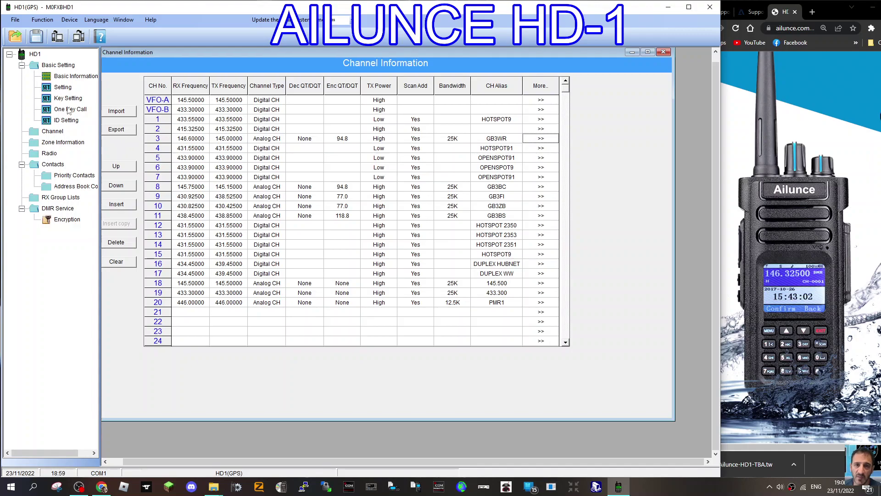
click(69, 20)
mouse_move(97, 20)
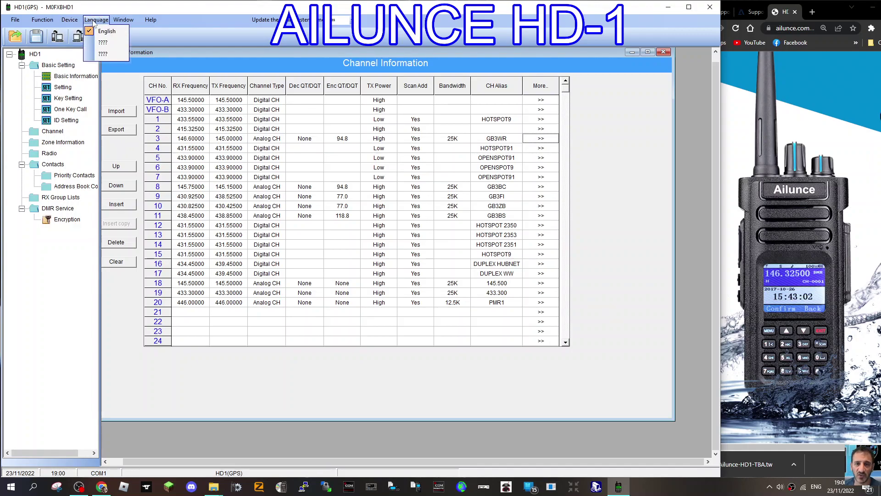
mouse_move(42, 20)
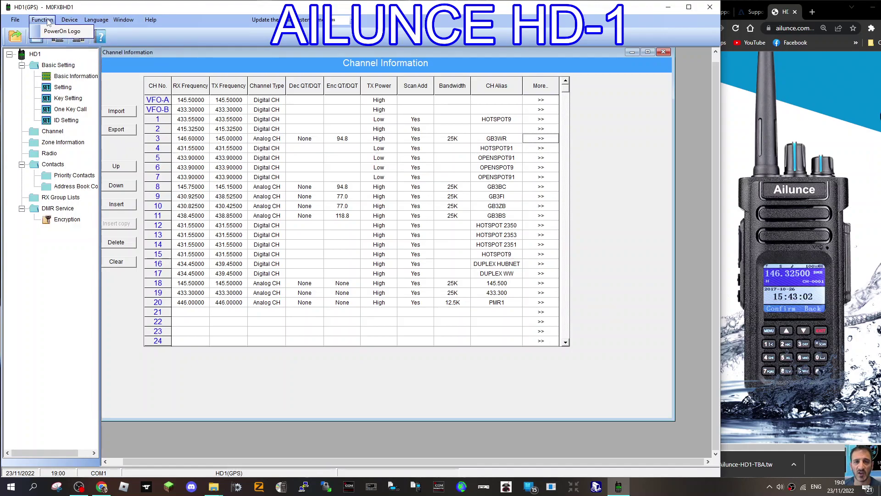
click(62, 31)
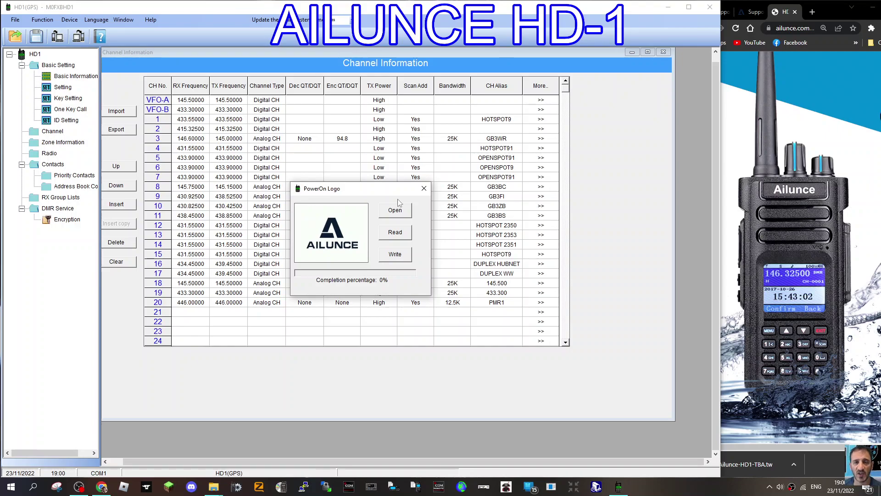
click(423, 189)
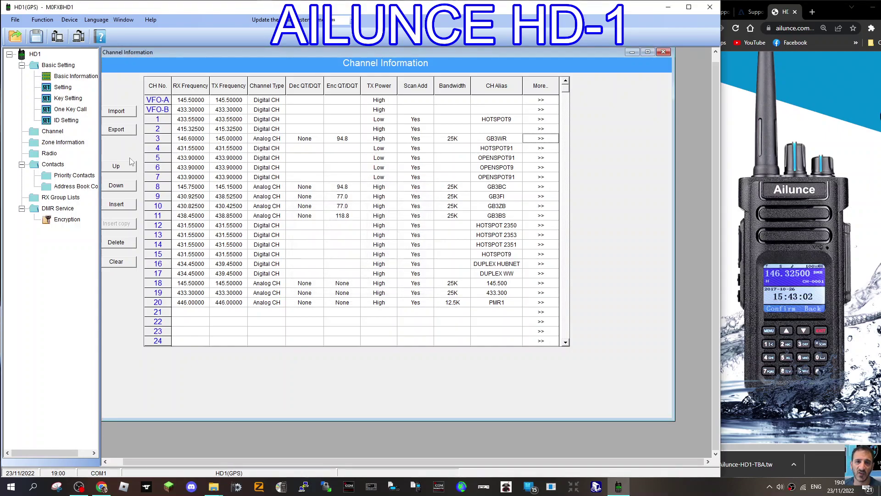